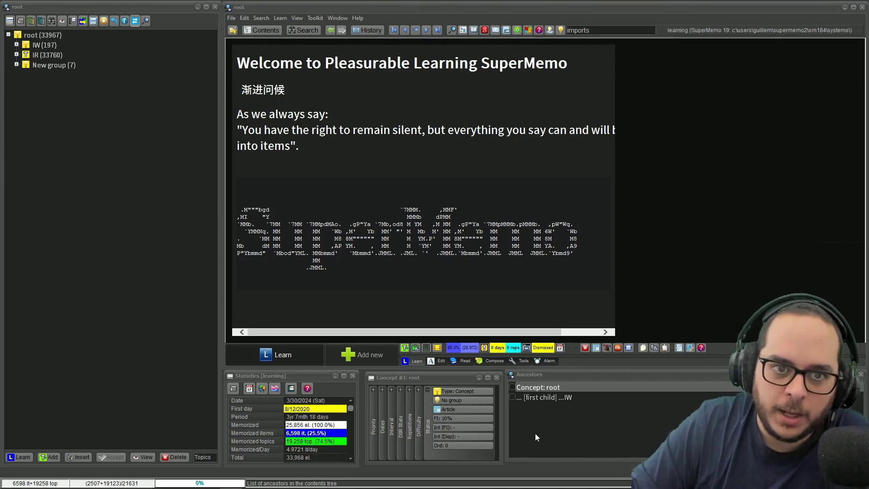
Step: Jump from the root welcome article to the SleepChart REM tab cloze item with Ctrl+L
{"action": "key", "text": "ctrl+l"}
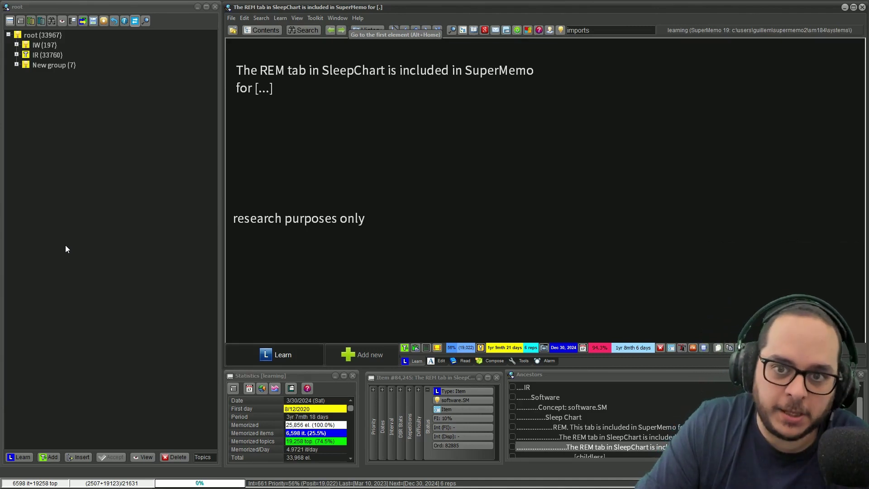
Step: Start reviewing the SleepChart item and preview the hint behind its cloze gap
{"action": "key", "text": "ctrl+l"}
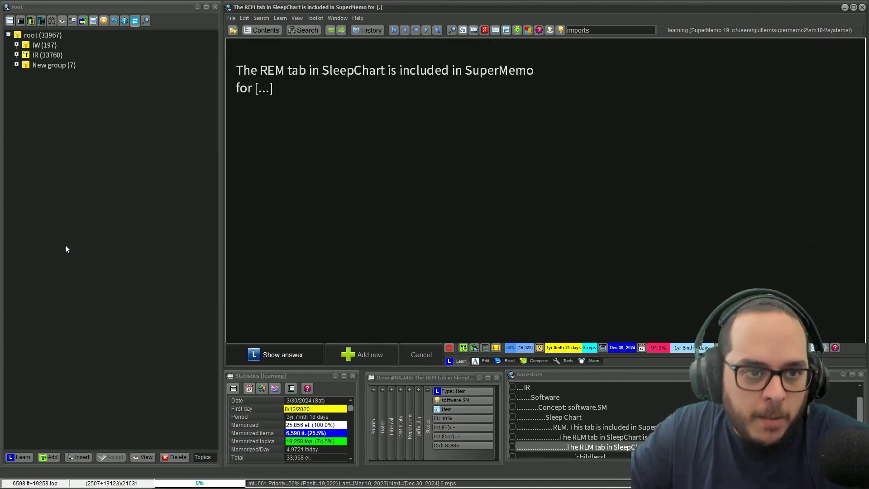
{"action": "left_click", "coordinate": [262, 75]}
{"action": "key", "text": "ctrl+a"}
{"action": "type", "text": "purpose"}
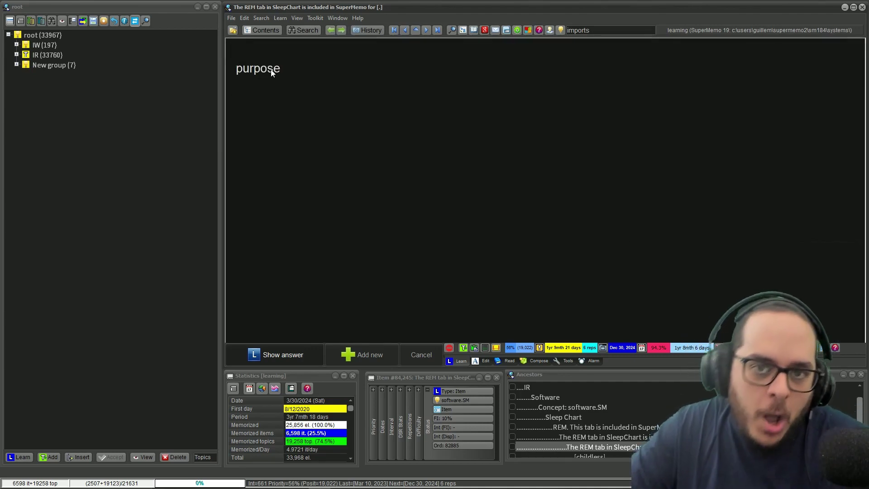
{"action": "key", "text": "ctrl+z"}
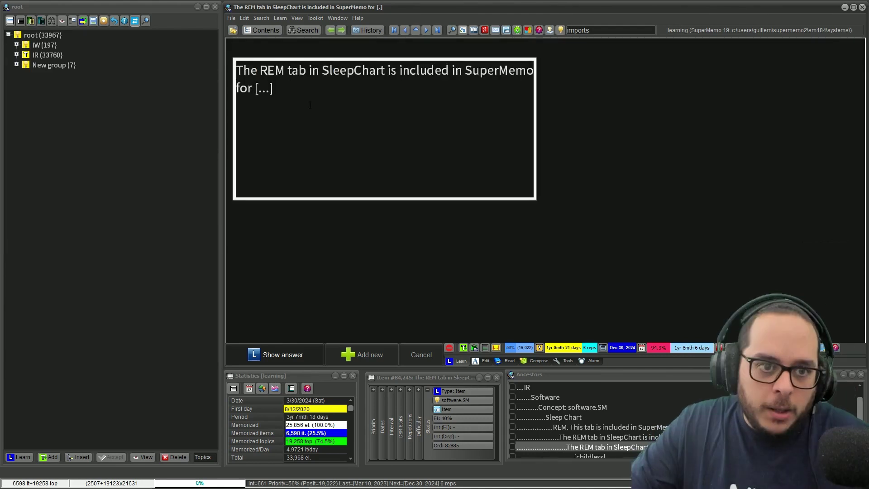
Step: Type '(purpose)' after the gap, delete it again, and leave editing with the hint toggled back
{"action": "left_click", "coordinate": [279, 92]}
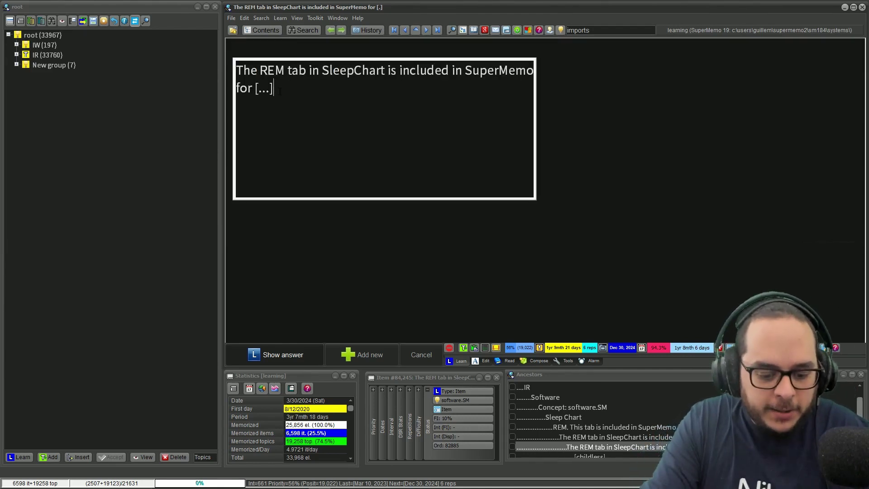
{"action": "type", "text": "(purpose)"}
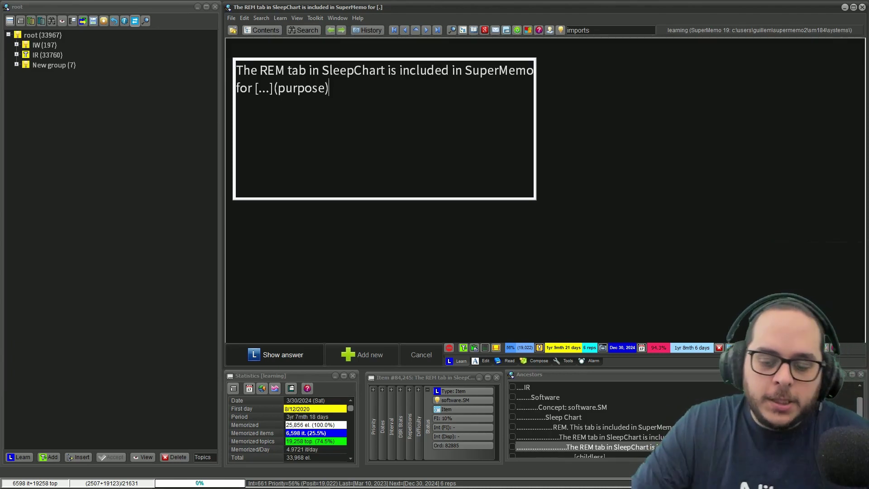
{"action": "key", "text": "BackSpace"}
{"action": "key", "text": "BackSpace"}
{"action": "key", "text": "BackSpace"}
{"action": "key", "text": "BackSpace"}
{"action": "key", "text": "BackSpace"}
{"action": "key", "text": "BackSpace"}
{"action": "key", "text": "BackSpace"}
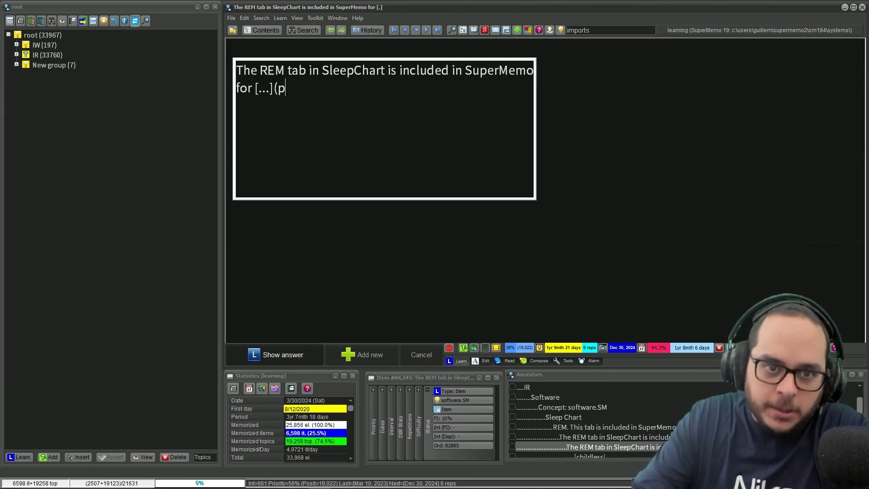
{"action": "key", "text": "BackSpace"}
{"action": "key", "text": "BackSpace"}
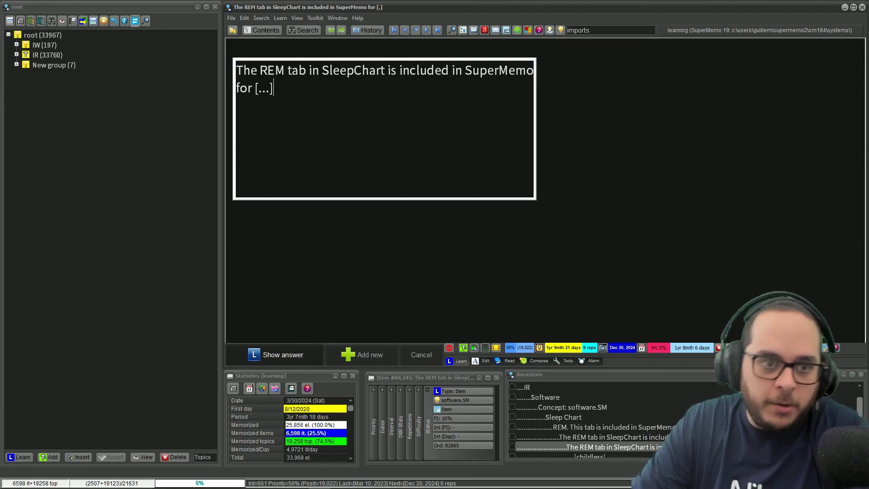
{"action": "key", "text": "Escape"}
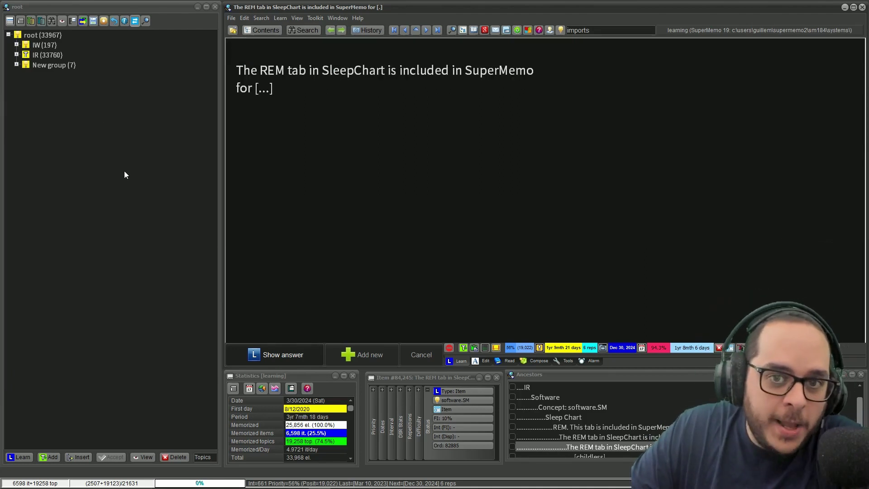
{"action": "key", "text": "Tab"}
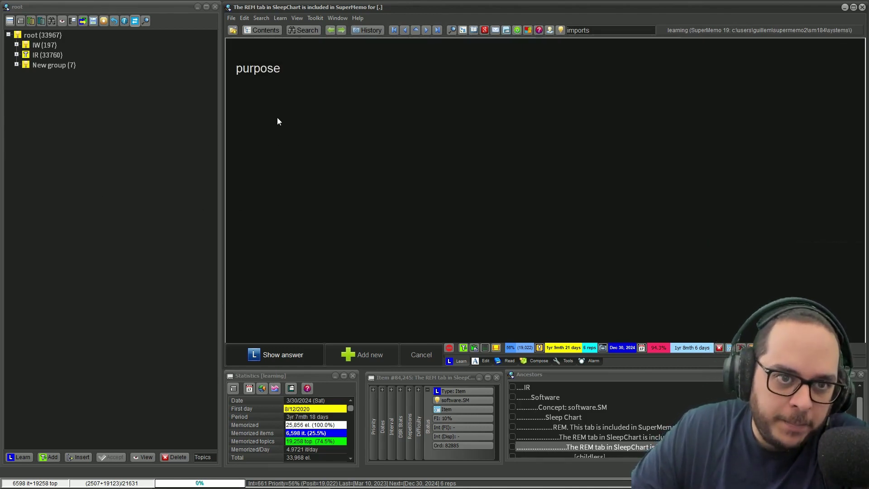
{"action": "key", "text": "Tab"}
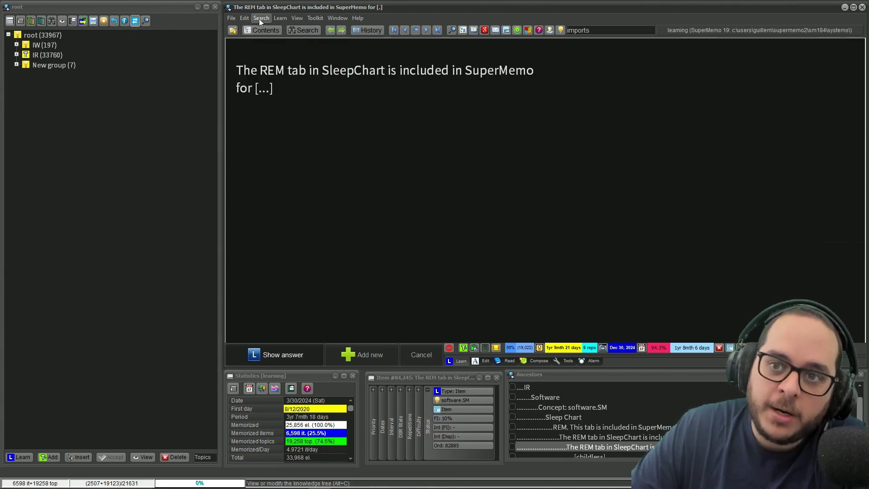
{"action": "left_click", "coordinate": [258, 18]}
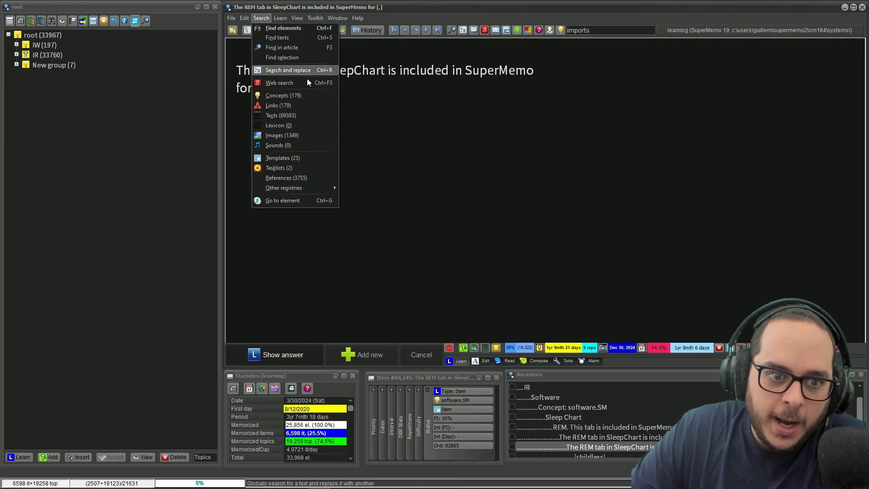
{"action": "mouse_move", "coordinate": [302, 186]}
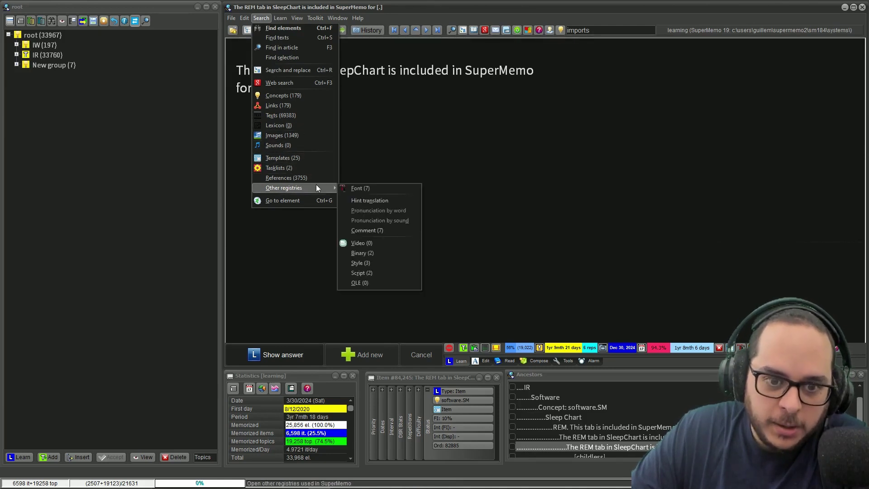
{"action": "left_click", "coordinate": [386, 201]}
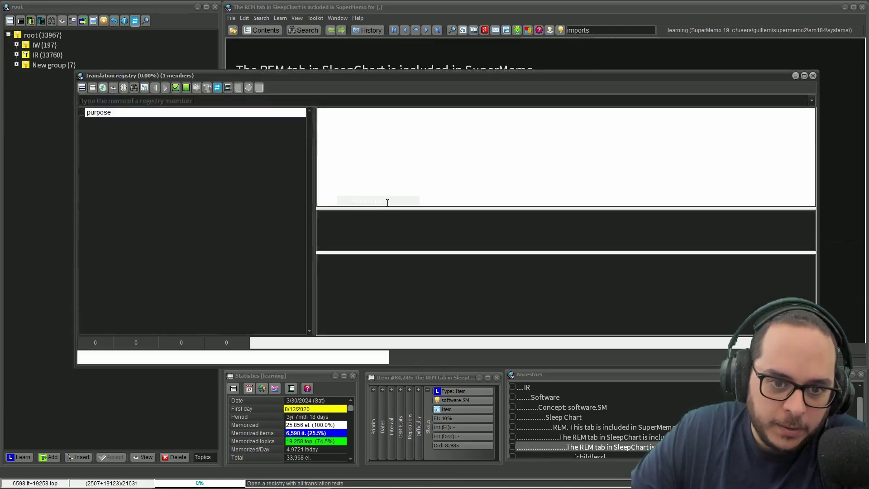
{"action": "left_click", "coordinate": [98, 112]}
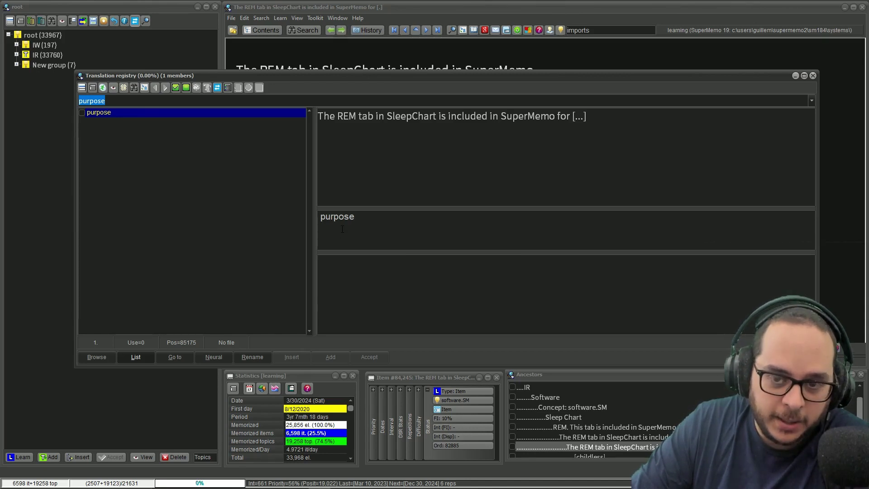
{"action": "double_click", "coordinate": [325, 227]}
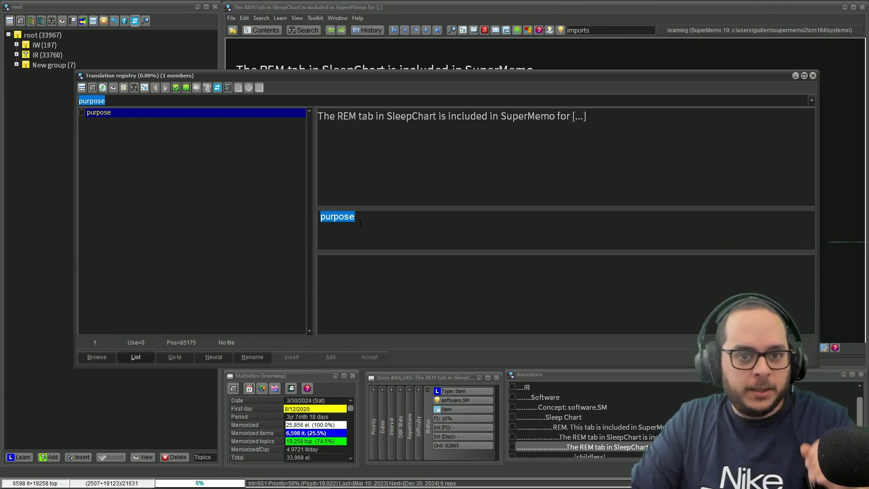
{"action": "left_click", "coordinate": [380, 116]}
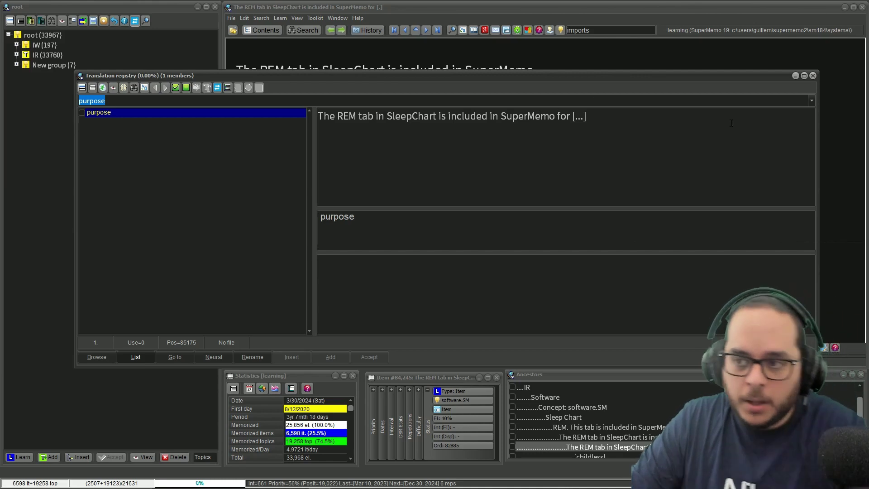
{"action": "left_click", "coordinate": [813, 76]}
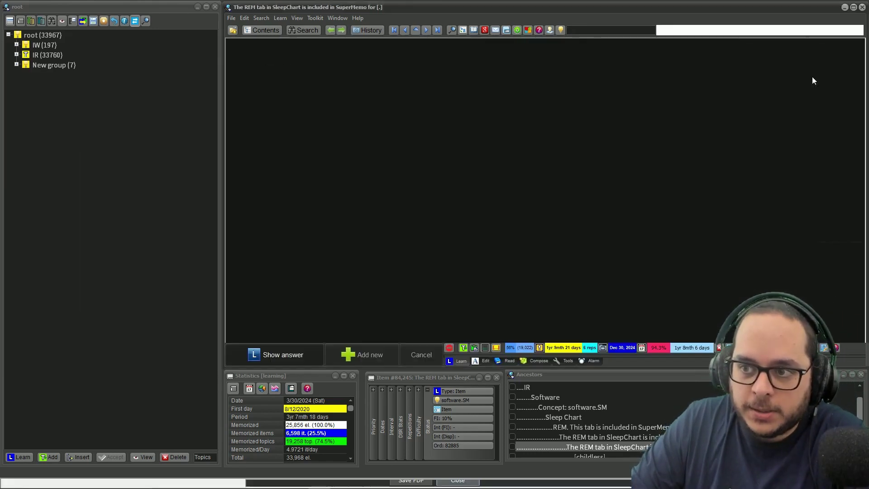
Step: Reveal the current answer, then search the collection's elements for the self-reference effect item
{"action": "left_click", "coordinate": [302, 34]}
{"action": "key", "text": "Return"}
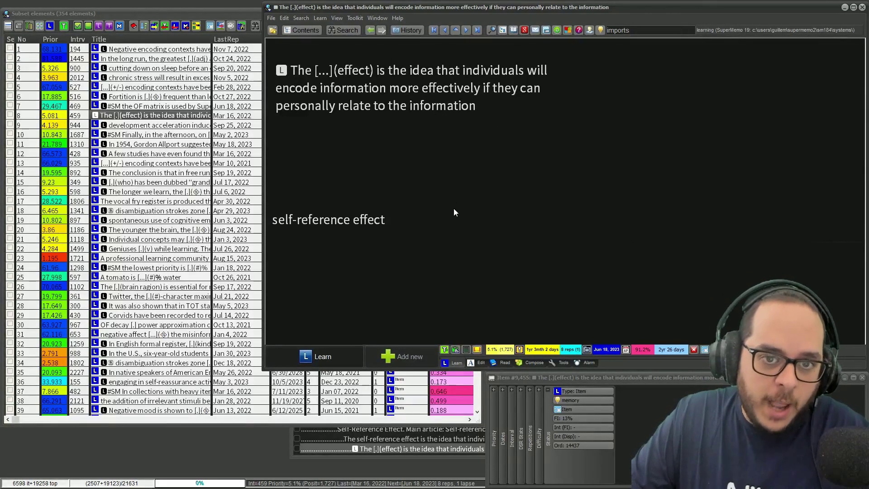
Step: Open the question text's Registry member entry and set its translation to 'effect'
{"action": "right_click", "coordinate": [397, 76]}
{"action": "mouse_move", "coordinate": [407, 102]}
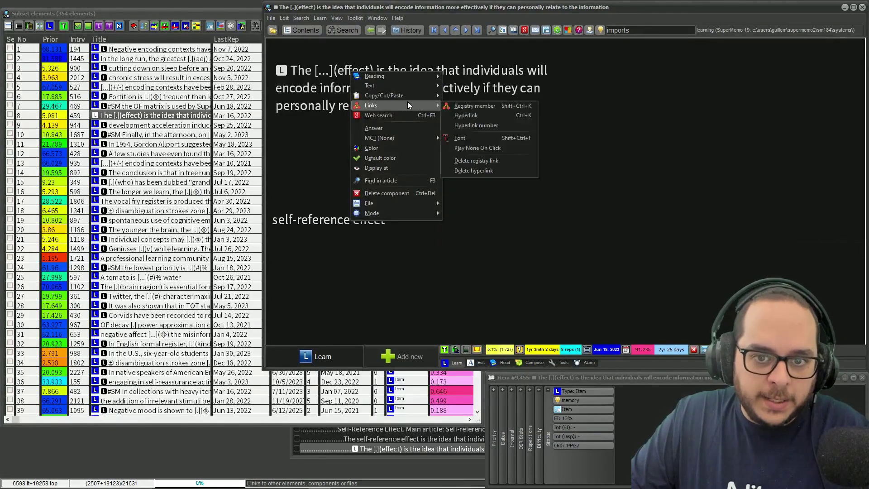
{"action": "left_click", "coordinate": [448, 105]}
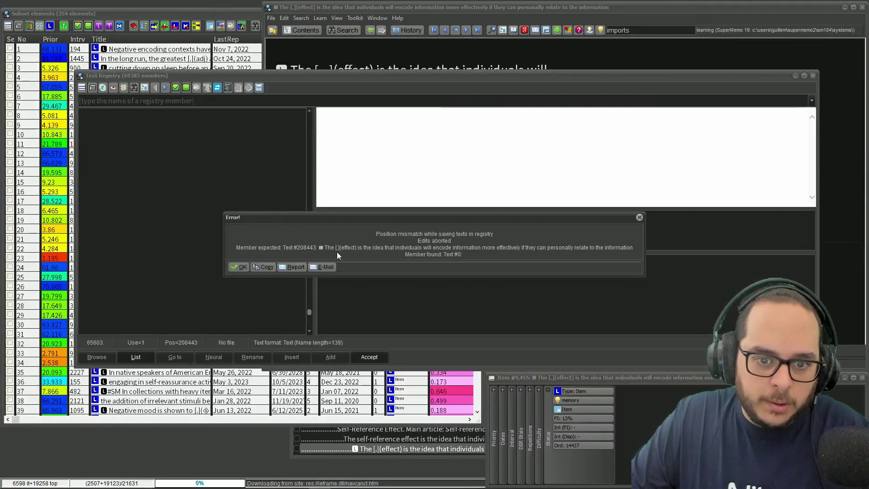
{"action": "left_click", "coordinate": [242, 267]}
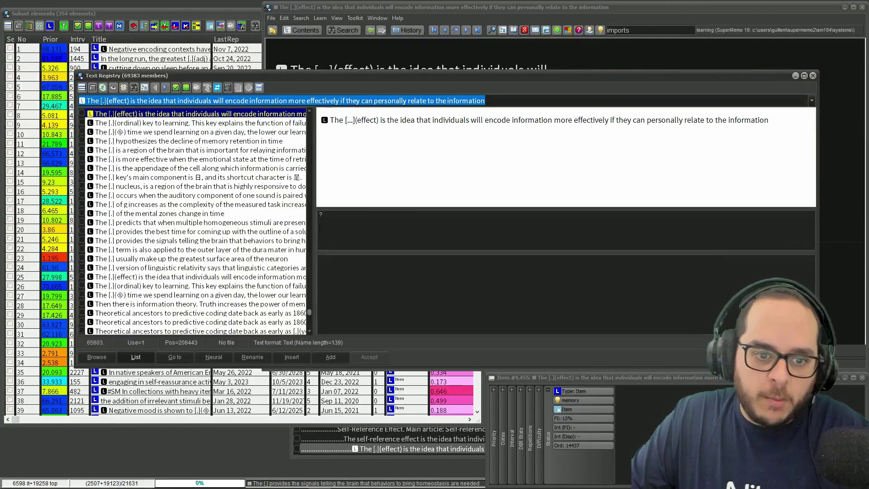
{"action": "left_click", "coordinate": [325, 213]}
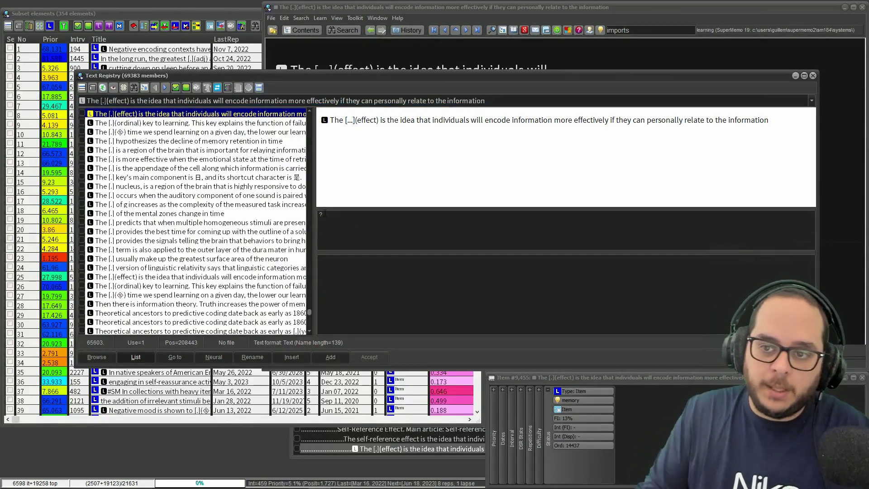
{"action": "key", "text": "BackSpace"}
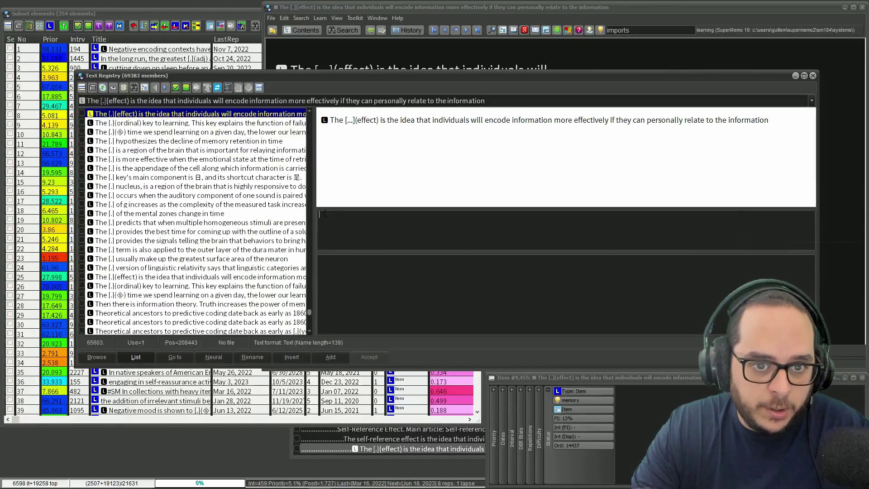
{"action": "type", "text": "eff"}
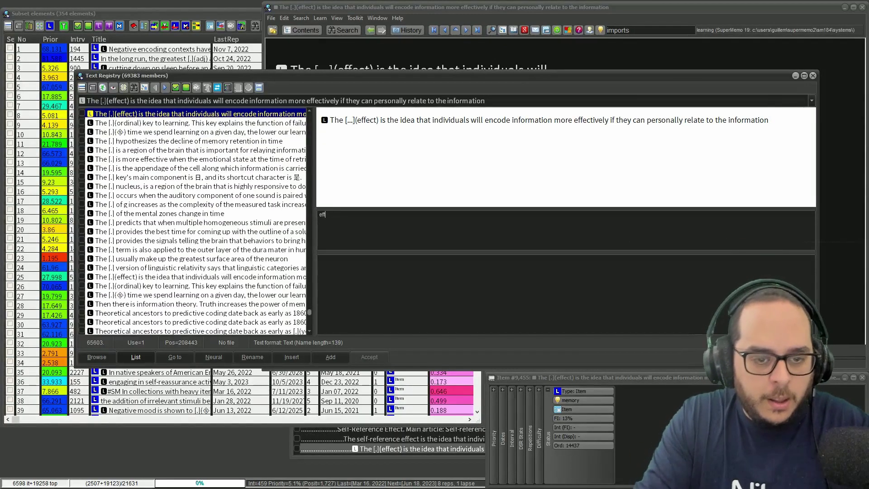
{"action": "type", "text": "ect"}
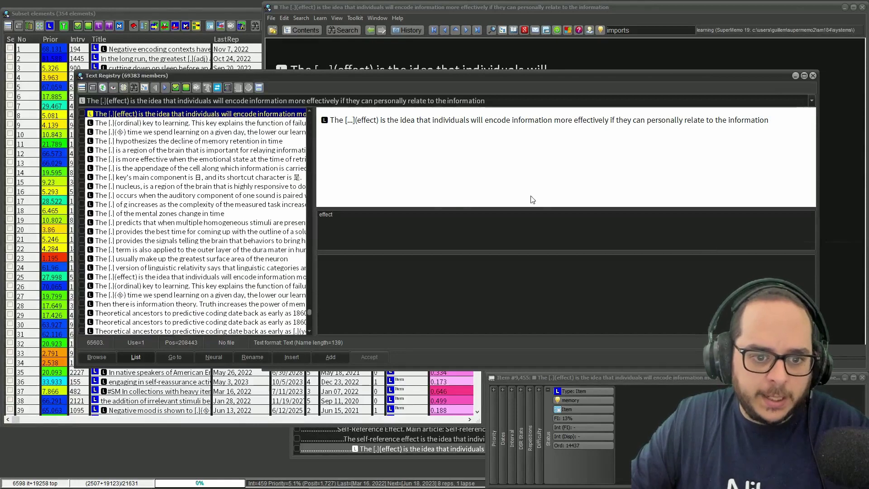
{"action": "left_click", "coordinate": [813, 75]}
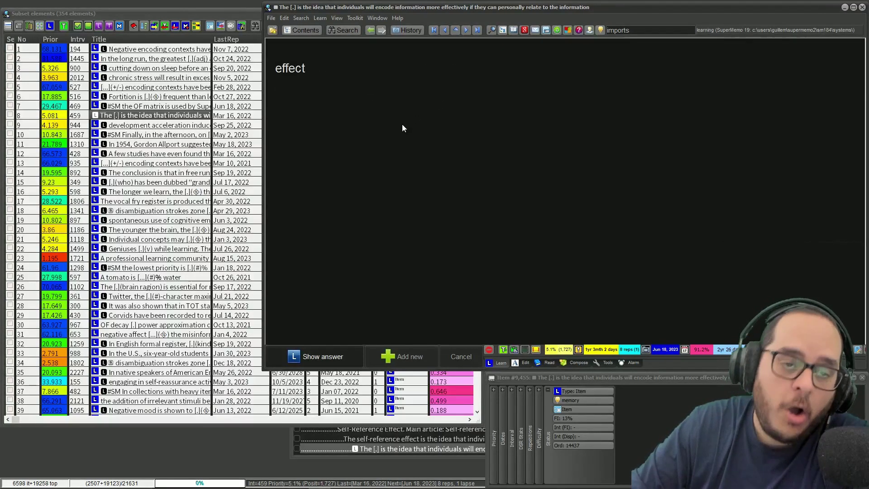
Step: Restore the full question text and show the answer 'self-reference effect'
{"action": "key", "text": "ctrl+z"}
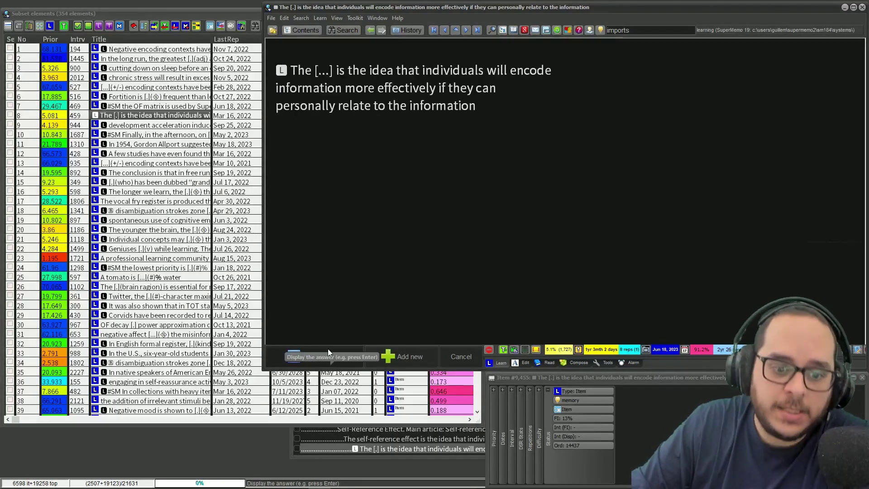
{"action": "left_click", "coordinate": [328, 355]}
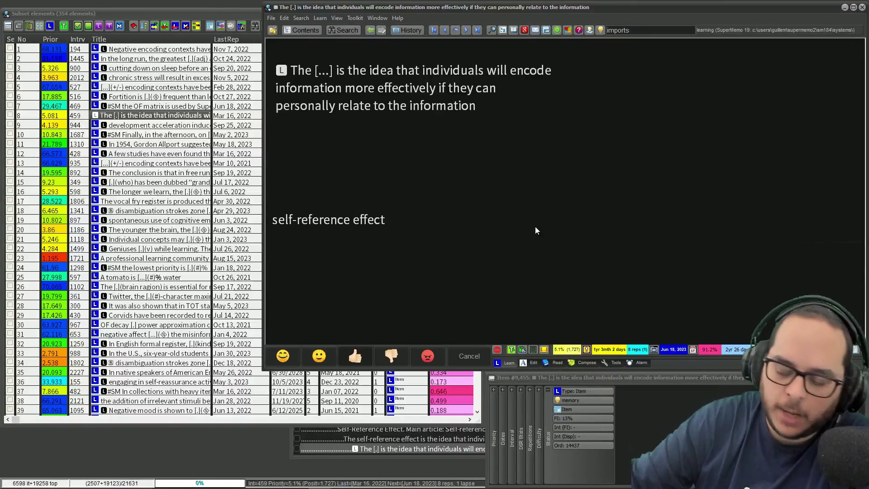
{"action": "scroll", "coordinate": [558, 179], "scroll_direction": "down", "scroll_amount": 3}
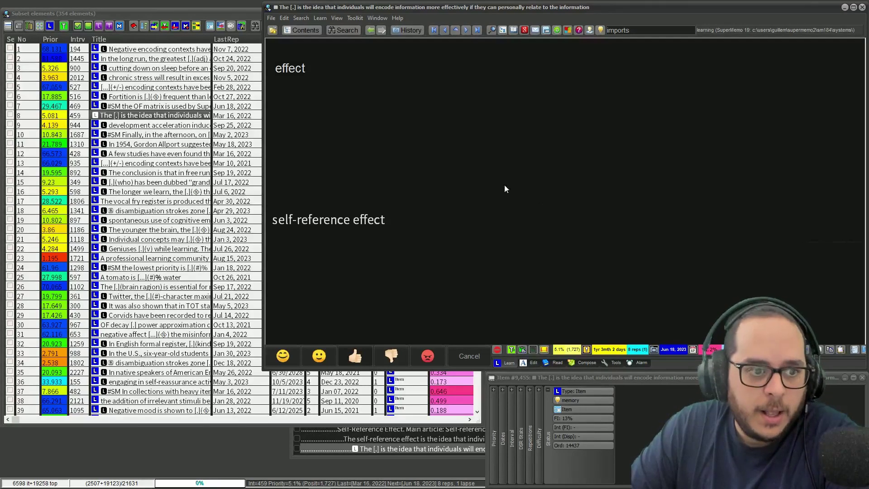
{"action": "scroll", "coordinate": [309, 114], "scroll_direction": "up", "scroll_amount": 3}
Step: Open the Hellenistic period item from the subset list and select '323 BC' in its question
{"action": "left_click", "coordinate": [226, 125]}
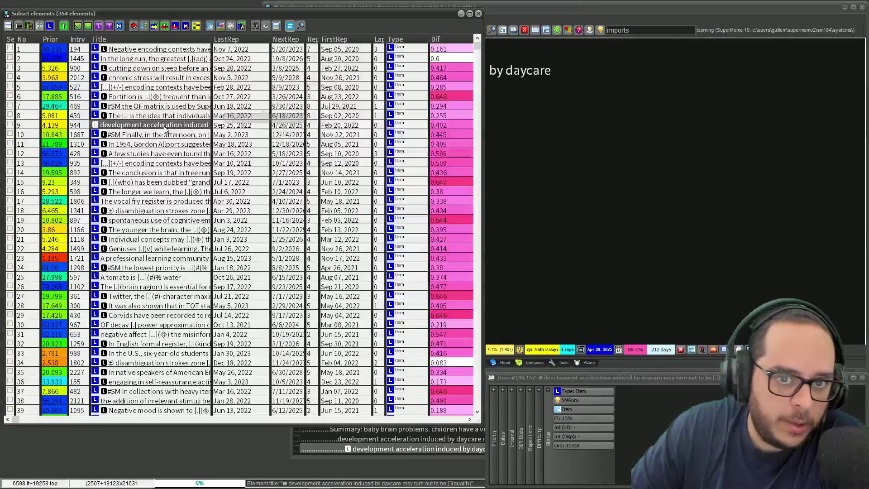
{"action": "left_click", "coordinate": [620, 8]}
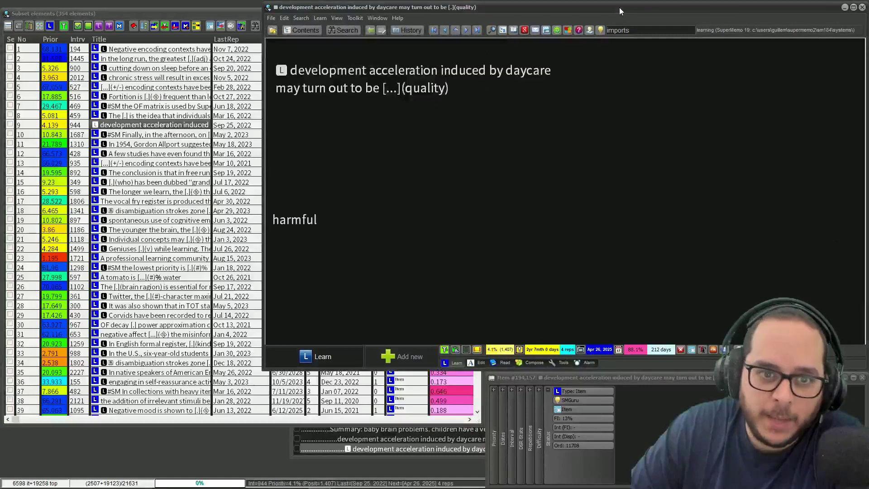
{"action": "left_click", "coordinate": [567, 31]}
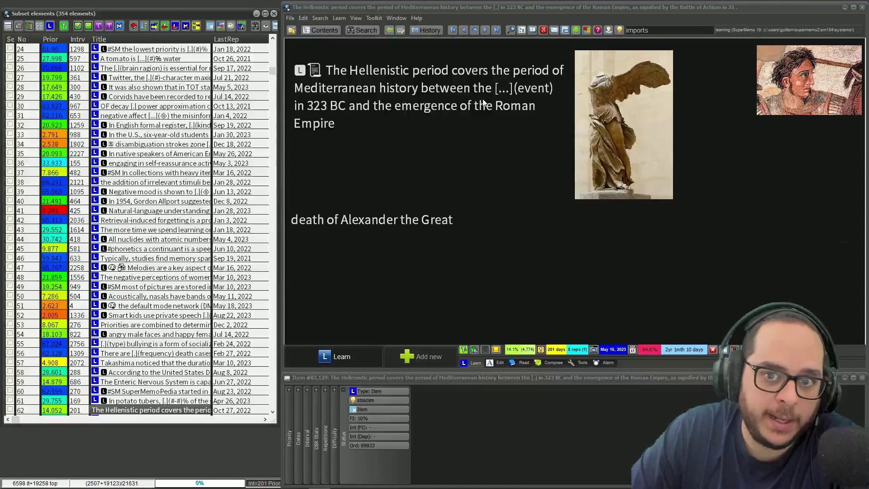
{"action": "double_click", "coordinate": [317, 105]}
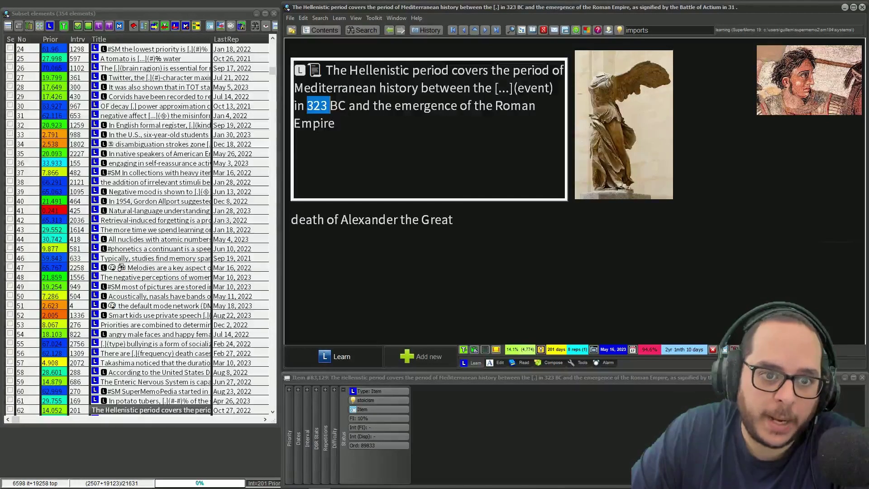
{"action": "left_click", "coordinate": [320, 123]}
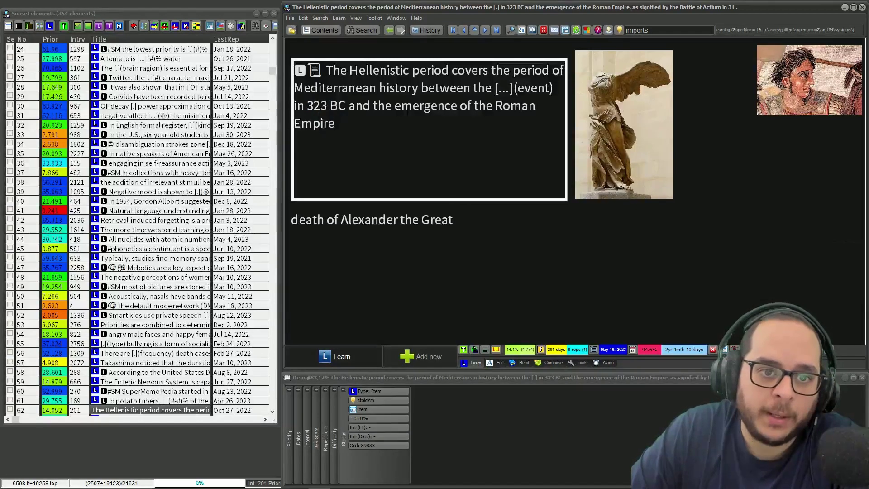
{"action": "left_click_drag", "start_coordinate": [349, 105], "coordinate": [313, 105]}
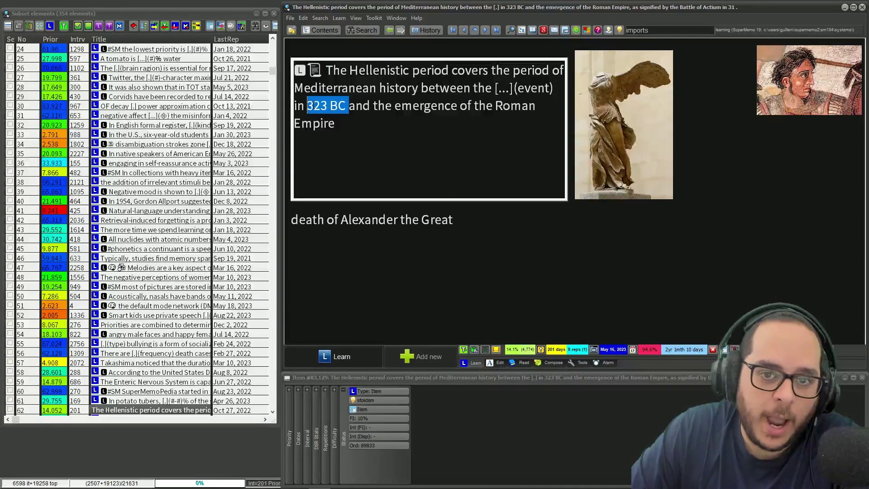
{"action": "left_click", "coordinate": [314, 105]}
{"action": "left_click_drag", "start_coordinate": [307, 106], "coordinate": [345, 105]}
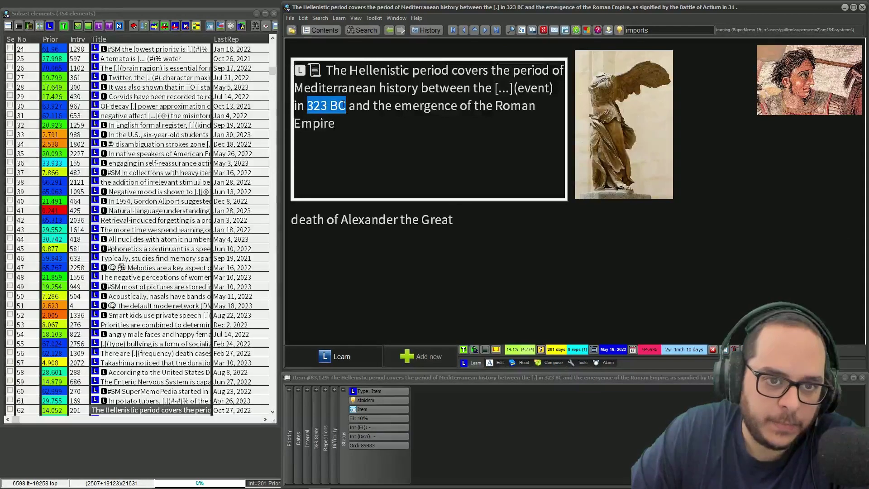
{"action": "left_click", "coordinate": [345, 105]}
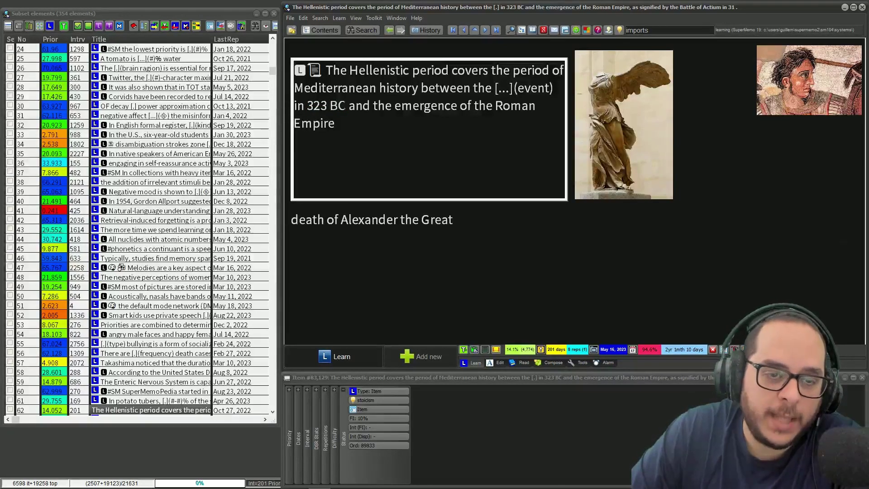
Step: Switch to the knowledge-tree layout with Ctrl+F5 and expand the IR branch
{"action": "key", "text": "ctrl+F5"}
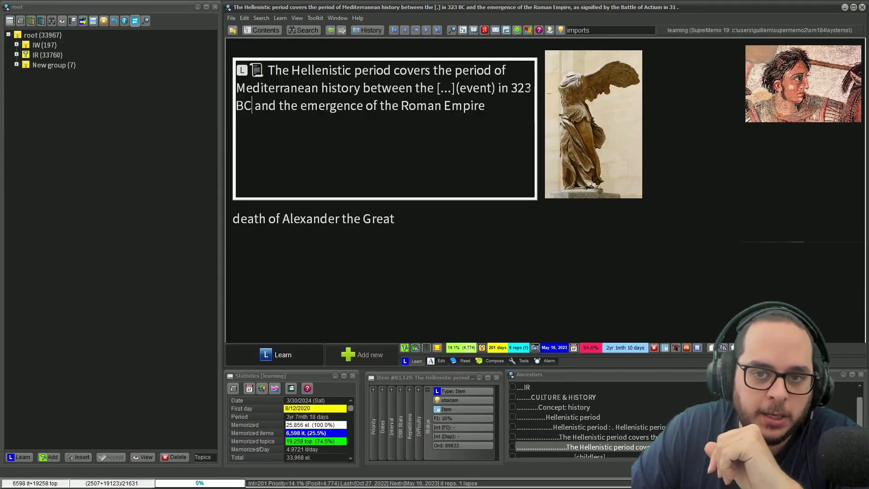
{"action": "double_click", "coordinate": [521, 88]}
{"action": "left_click", "coordinate": [519, 88]}
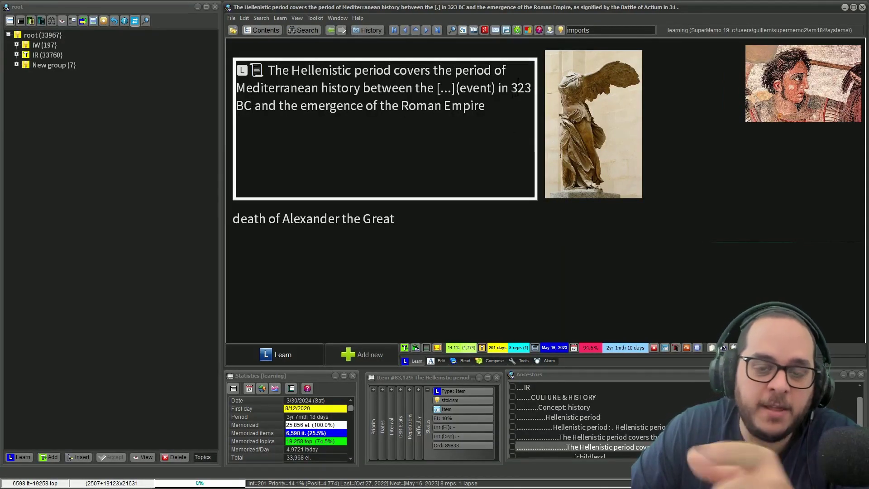
{"action": "left_click", "coordinate": [378, 220]}
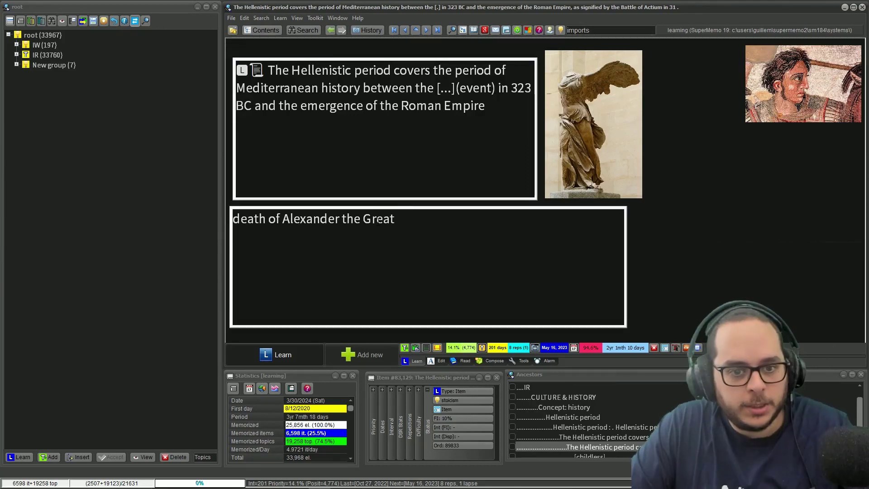
{"action": "key", "text": "ctrl+a"}
{"action": "key", "text": "Escape"}
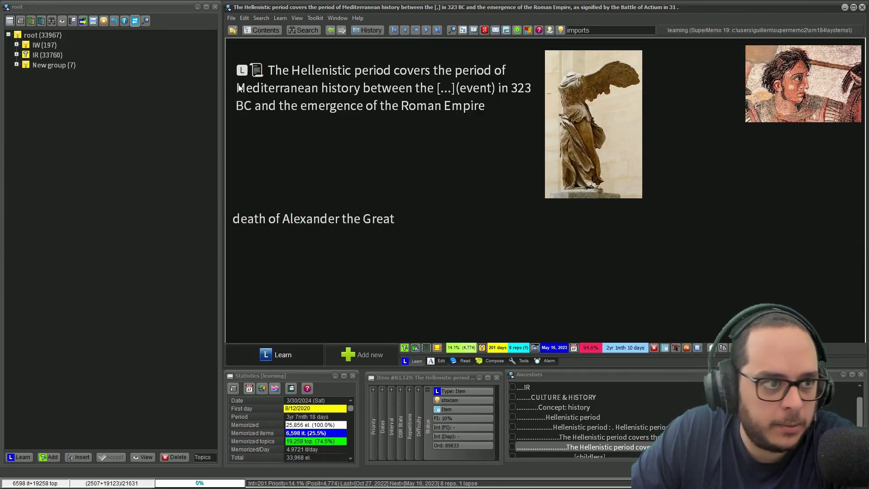
{"action": "left_click", "coordinate": [16, 54]}
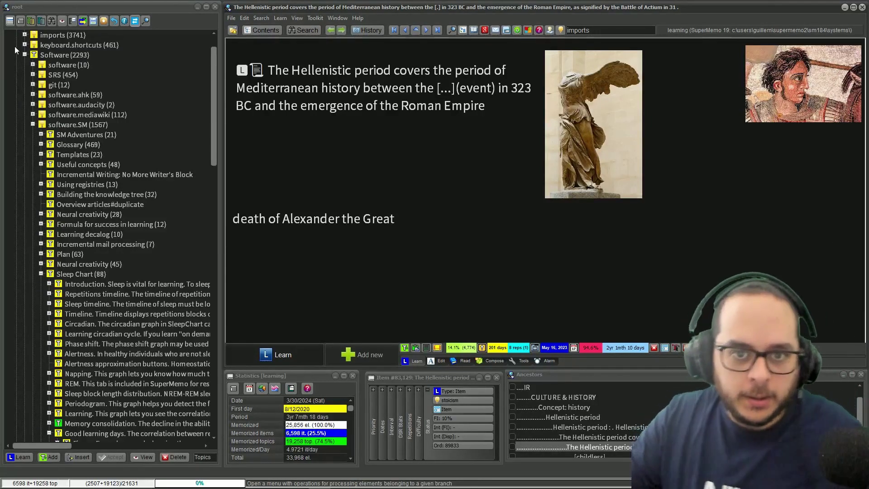
Step: Open the Hellenistic question text's entry in the Text Registry via Links
{"action": "left_click", "coordinate": [367, 121]}
{"action": "right_click", "coordinate": [363, 84]}
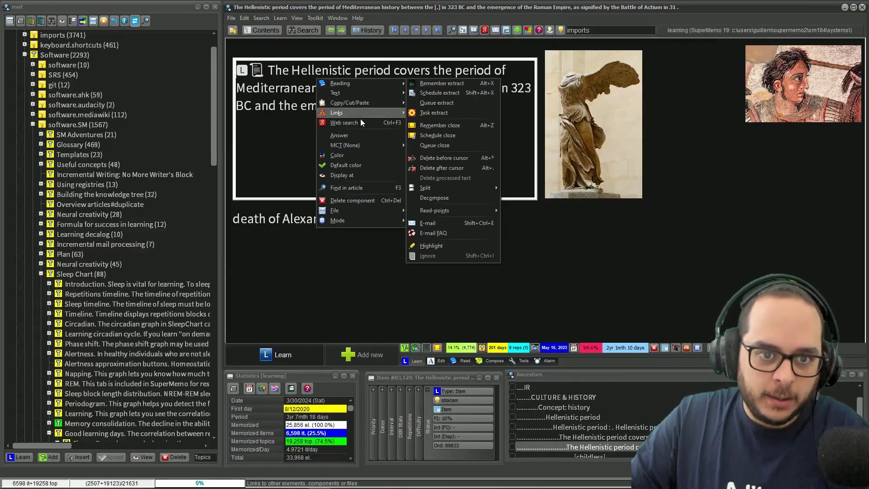
{"action": "mouse_move", "coordinate": [360, 114]}
{"action": "left_click", "coordinate": [419, 111]}
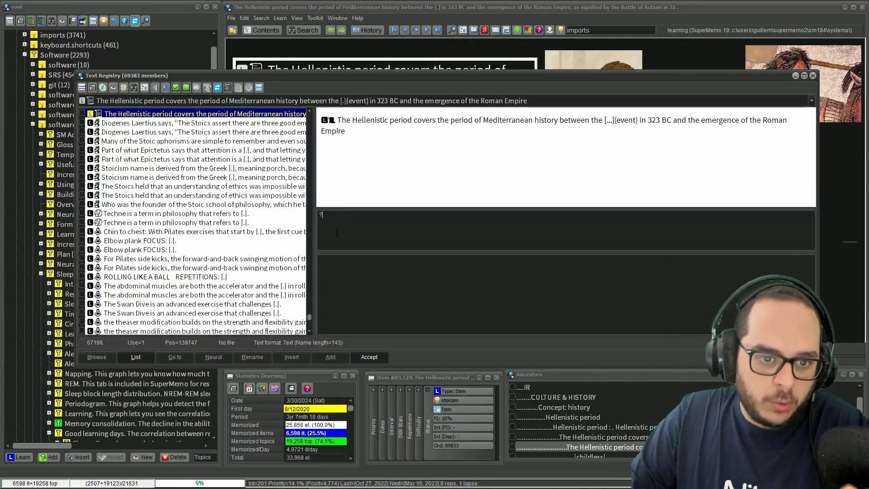
Step: Close the Text Registry and check the answer text 'death of Alexander the Great'
{"action": "left_click", "coordinate": [813, 75]}
{"action": "double_click", "coordinate": [399, 219]}
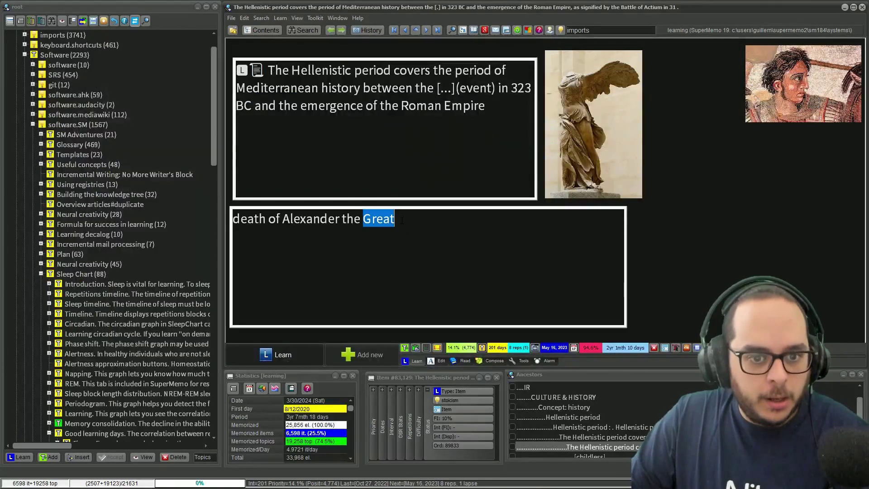
{"action": "left_click", "coordinate": [401, 221]}
{"action": "key", "text": "ctrl+a"}
{"action": "key", "text": "ctrl+c"}
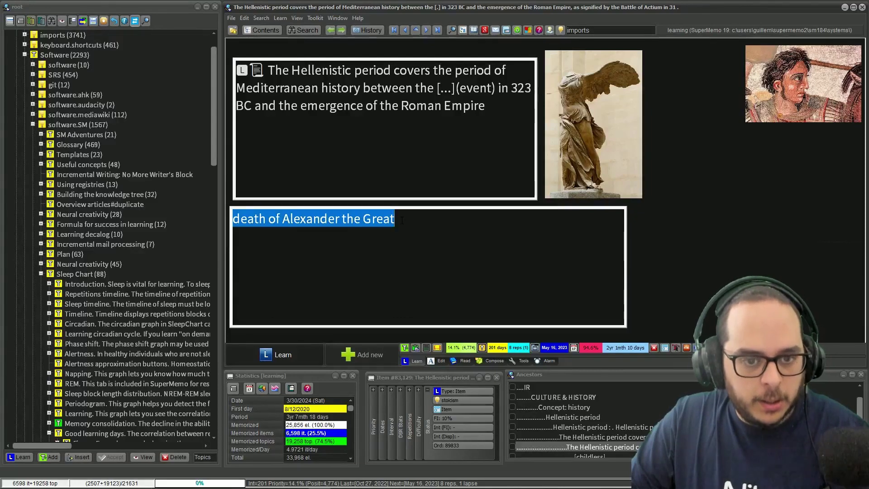
{"action": "key", "text": "Escape"}
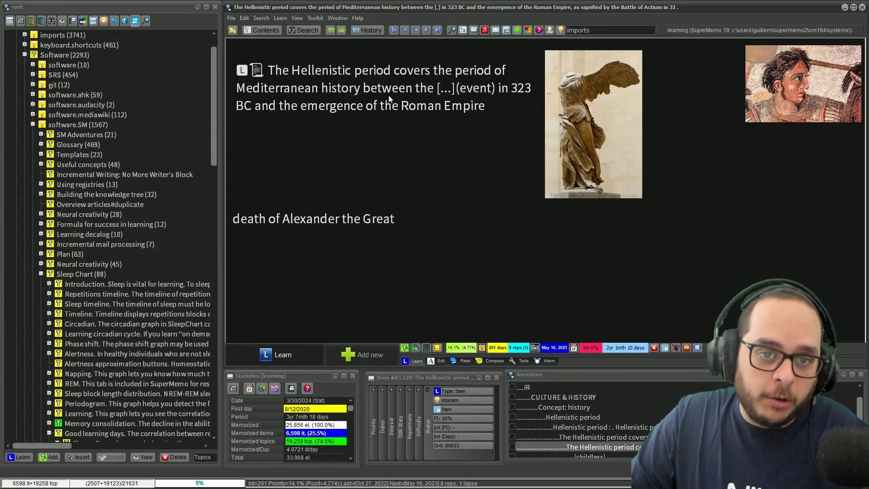
Step: In the hint view, delete 'the [...](event) in' and replace '323 BC' with '[...](year)'
{"action": "key", "text": "ctrl+h"}
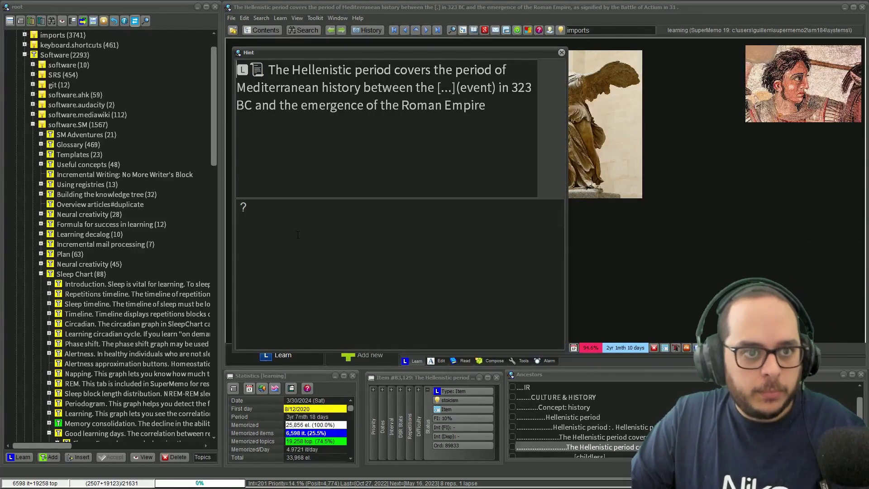
{"action": "left_click", "coordinate": [294, 231]}
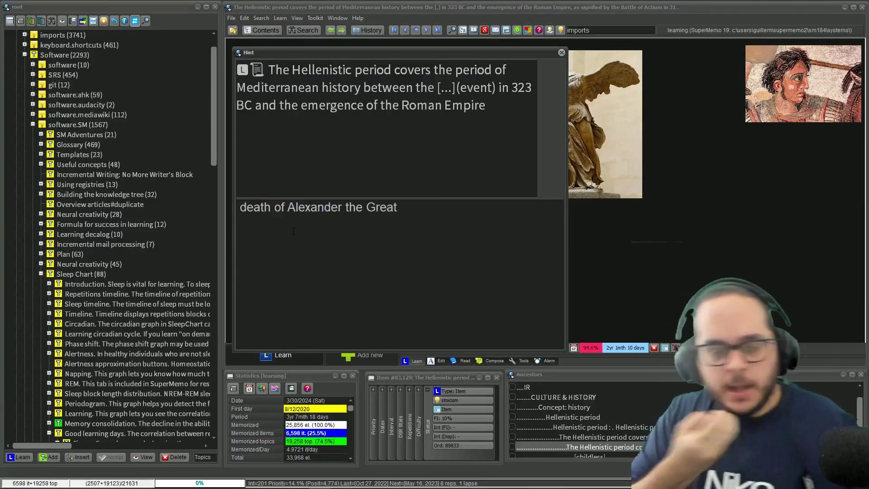
{"action": "left_click_drag", "start_coordinate": [415, 87], "coordinate": [508, 87]}
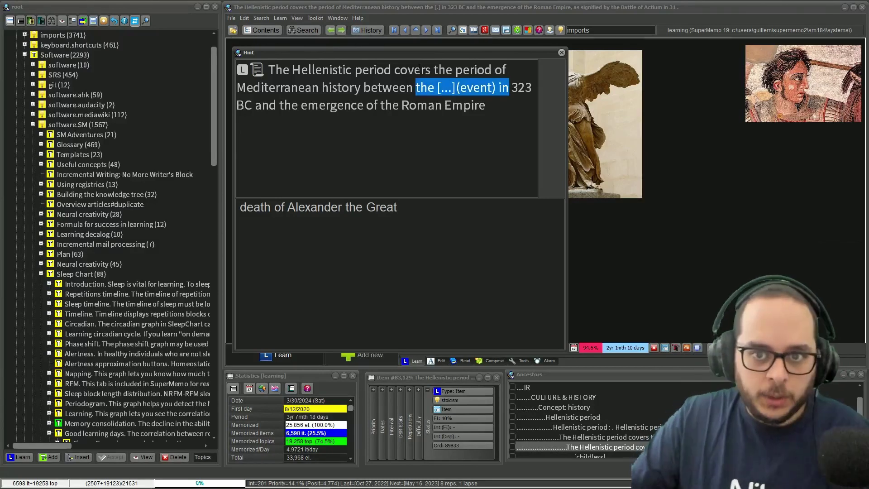
{"action": "key", "text": "Delete"}
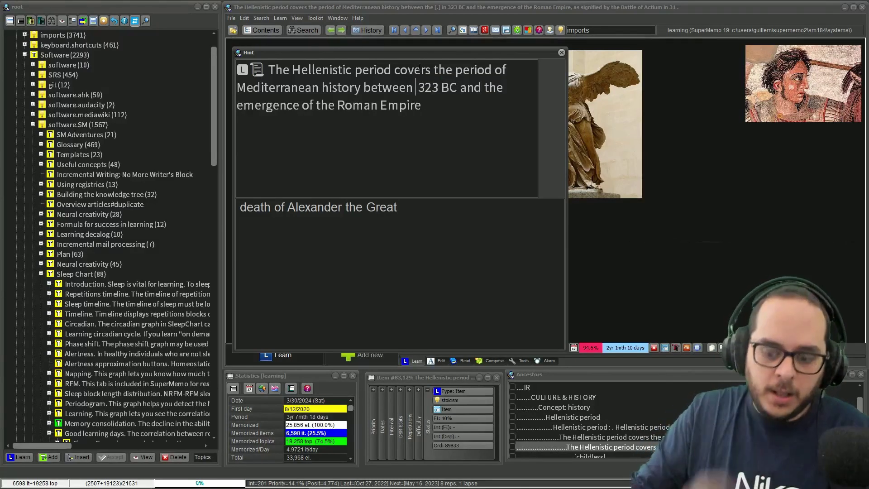
{"action": "key", "text": "Delete"}
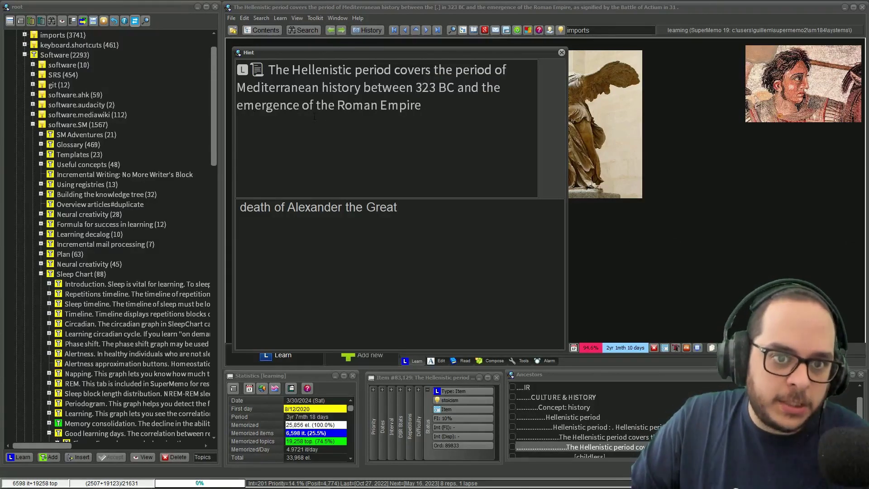
{"action": "key", "text": "Delete"}
{"action": "key", "text": "Delete"}
{"action": "key", "text": "Delete"}
{"action": "key", "text": "Delete"}
{"action": "key", "text": "Delete"}
{"action": "key", "text": "Delete"}
{"action": "type", "text": "[...](year)"}
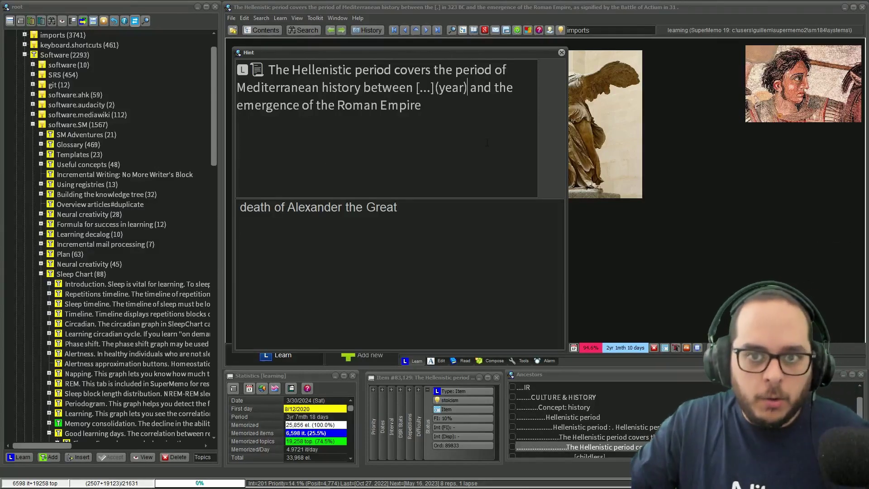
{"action": "left_click", "coordinate": [562, 53]}
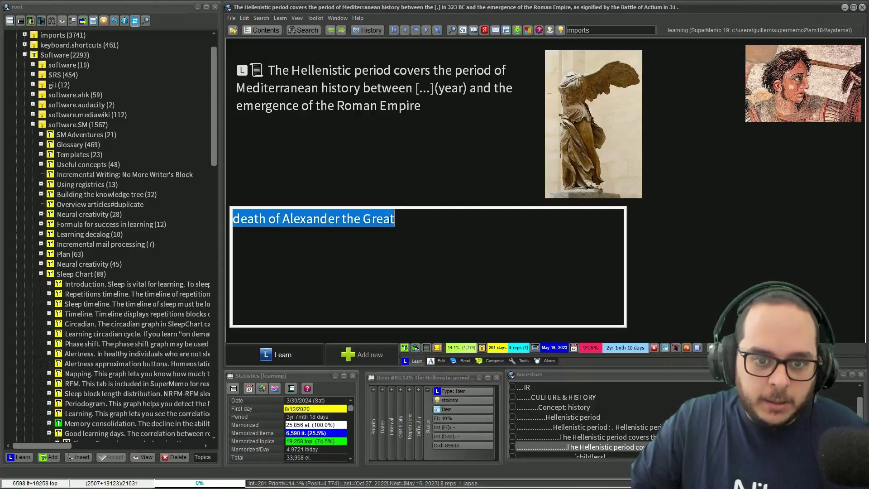
{"action": "type", "text": "323 BC"}
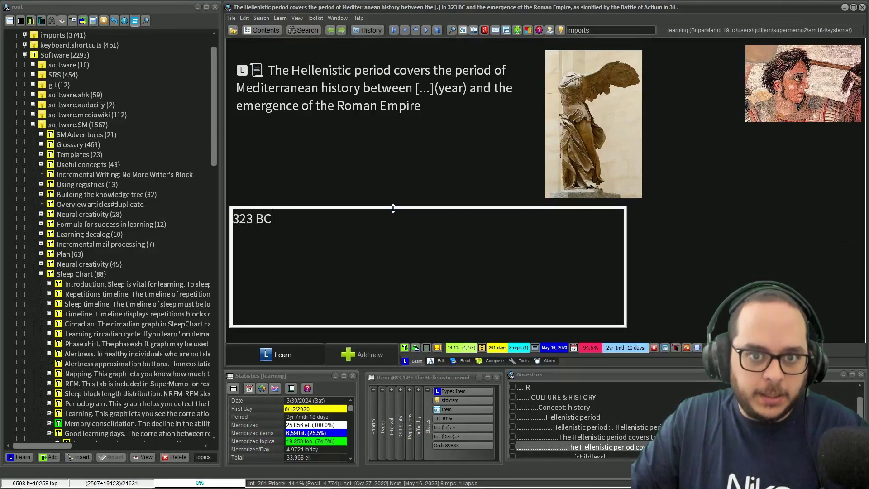
{"action": "key", "text": "Escape"}
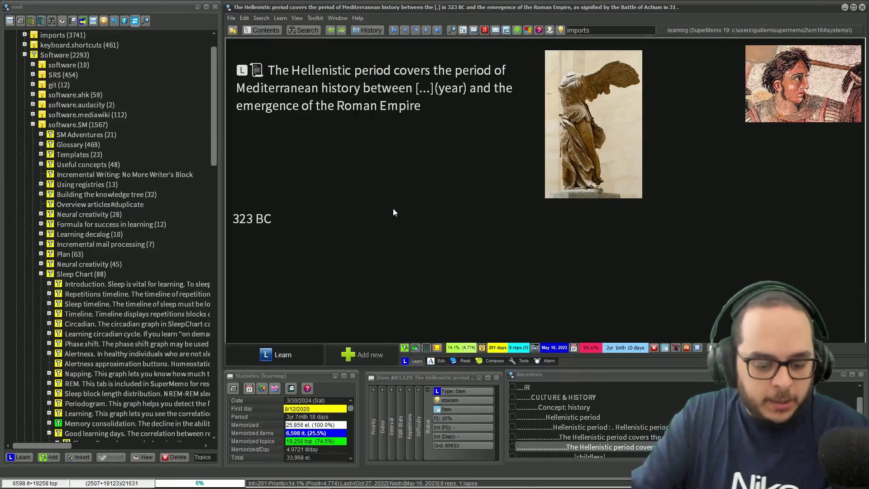
{"action": "key", "text": "Return"}
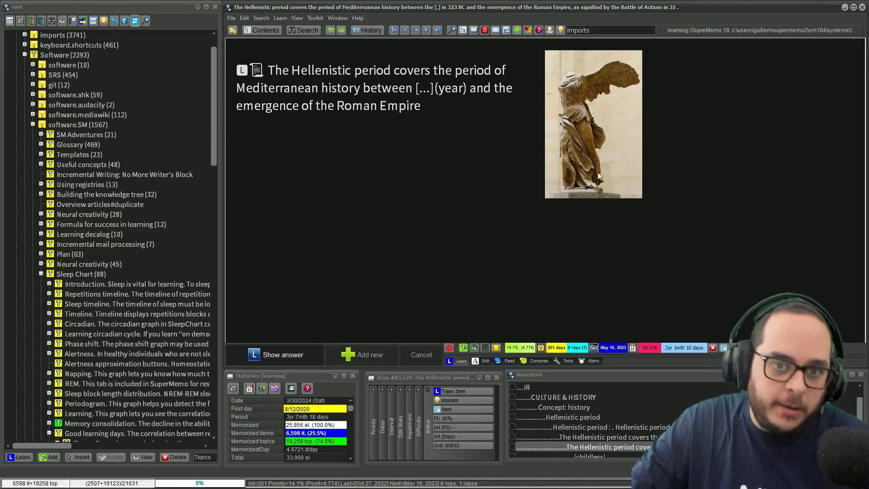
{"action": "scroll", "coordinate": [392, 113], "scroll_direction": "down", "scroll_amount": 3}
{"action": "scroll", "coordinate": [613, 230], "scroll_direction": "up", "scroll_amount": 3}
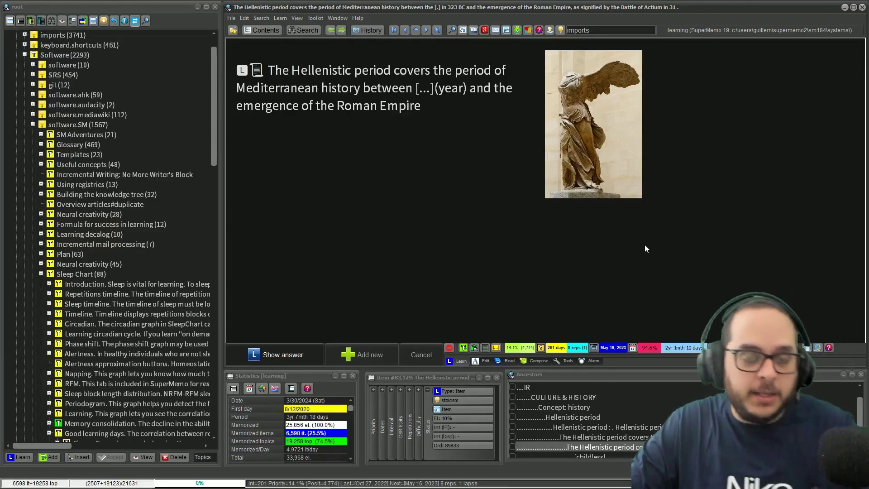
{"action": "scroll", "coordinate": [604, 218], "scroll_direction": "down", "scroll_amount": 3}
{"action": "scroll", "coordinate": [603, 214], "scroll_direction": "up", "scroll_amount": 3}
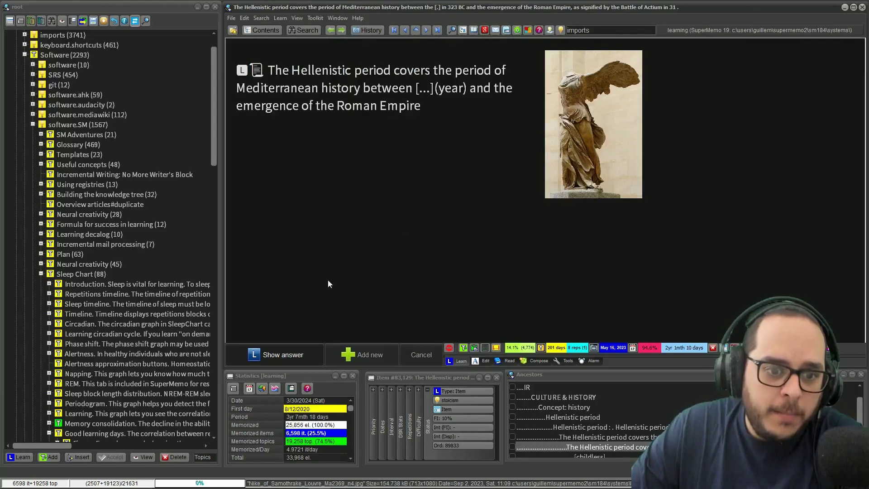
{"action": "left_click", "coordinate": [275, 355]}
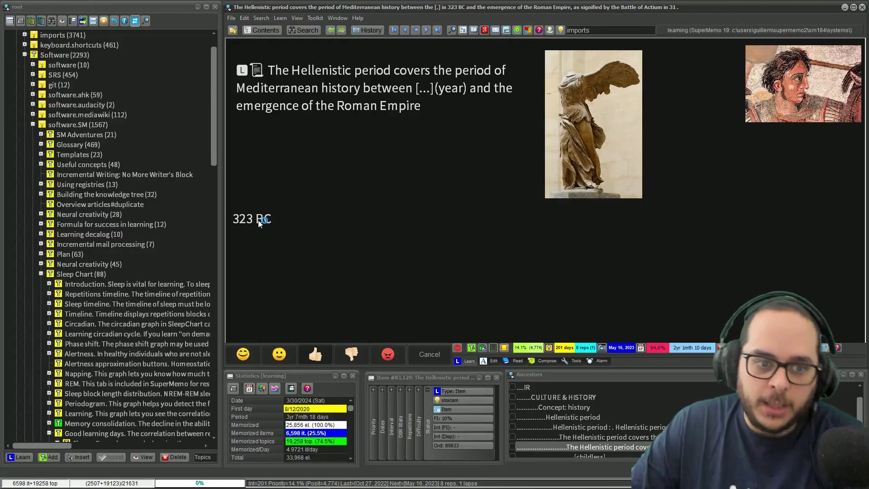
{"action": "key", "text": "Escape"}
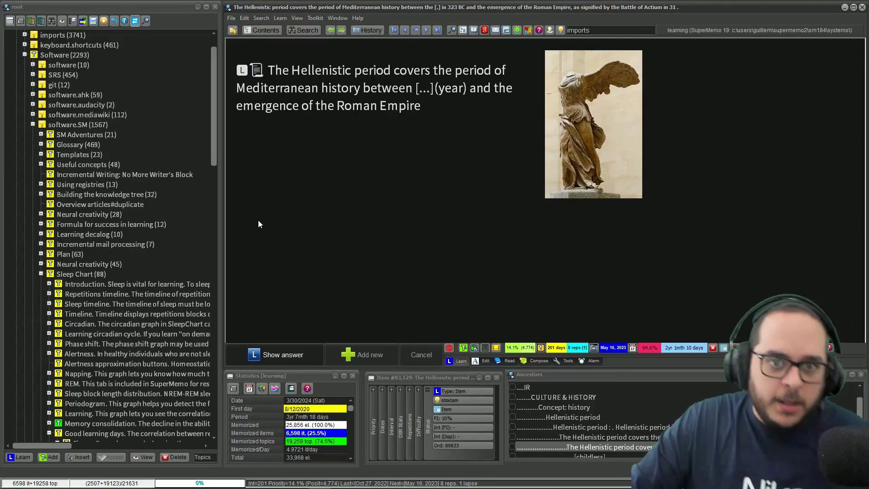
Step: Display the hint over the Hellenistic question, then reveal the answer '323 BC'
{"action": "left_click", "coordinate": [258, 220]}
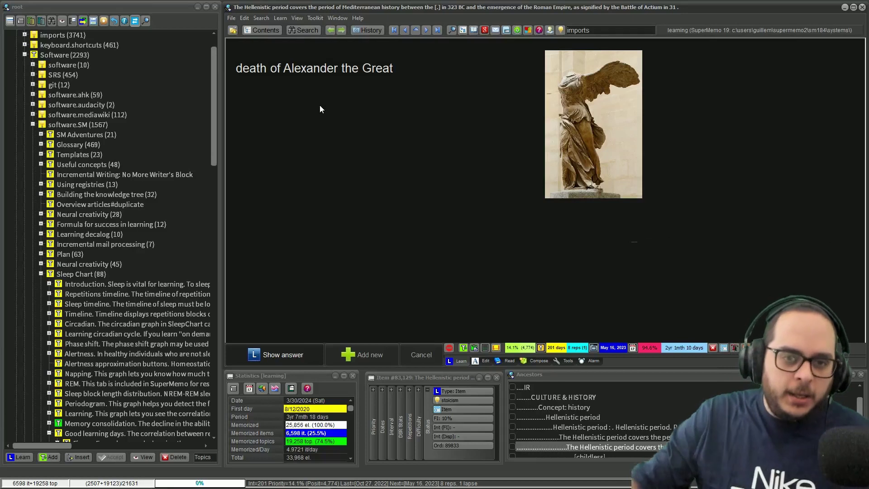
{"action": "left_click", "coordinate": [277, 354]}
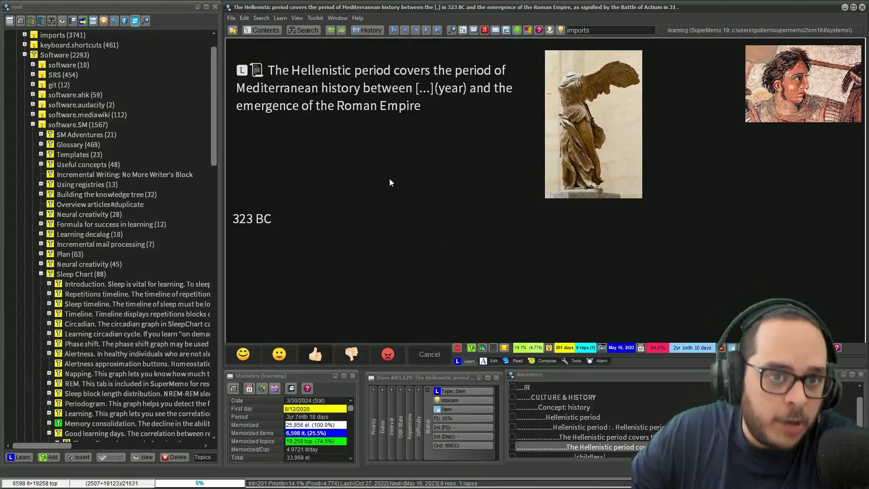
Step: In the Mouse options, try 'On middle button click', then set translations to 'On mouse move'
{"action": "left_click", "coordinate": [317, 19]}
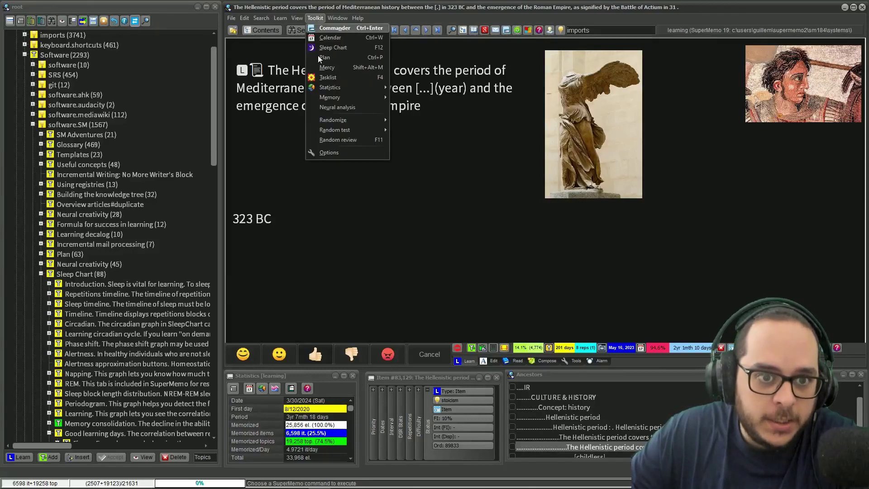
{"action": "left_click", "coordinate": [333, 153]}
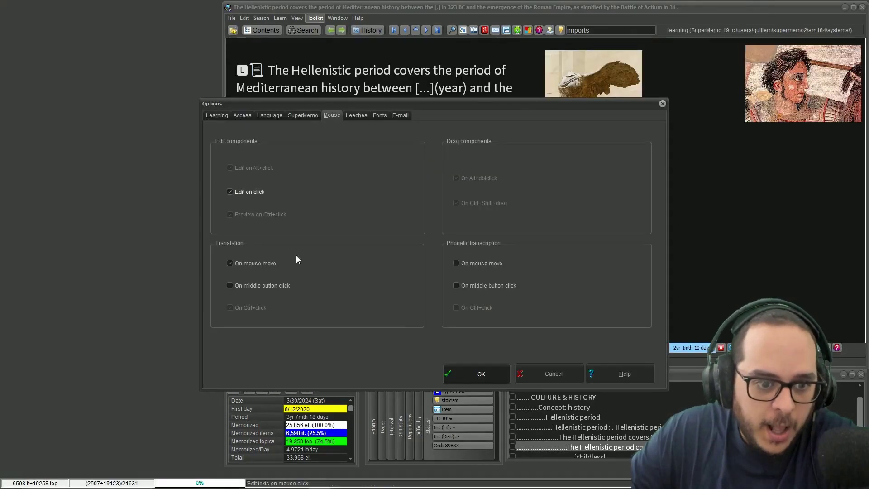
{"action": "left_click", "coordinate": [480, 374]}
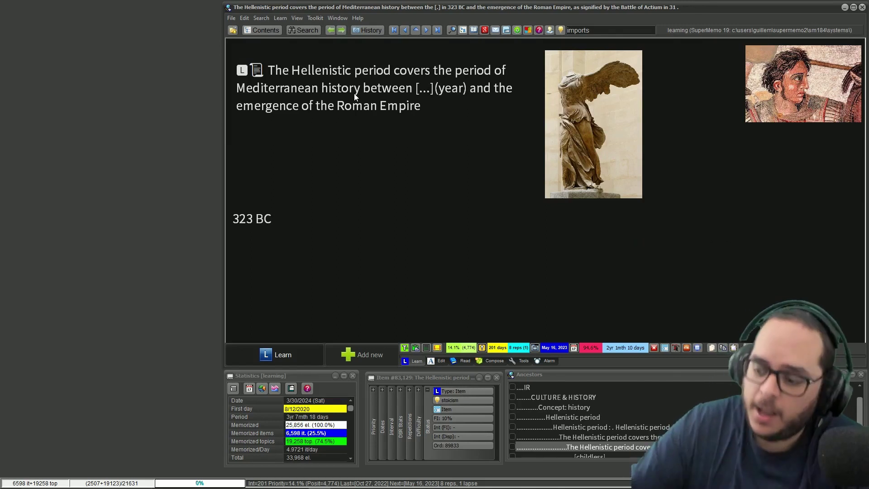
{"action": "left_click", "coordinate": [312, 18]}
{"action": "left_click", "coordinate": [325, 153]}
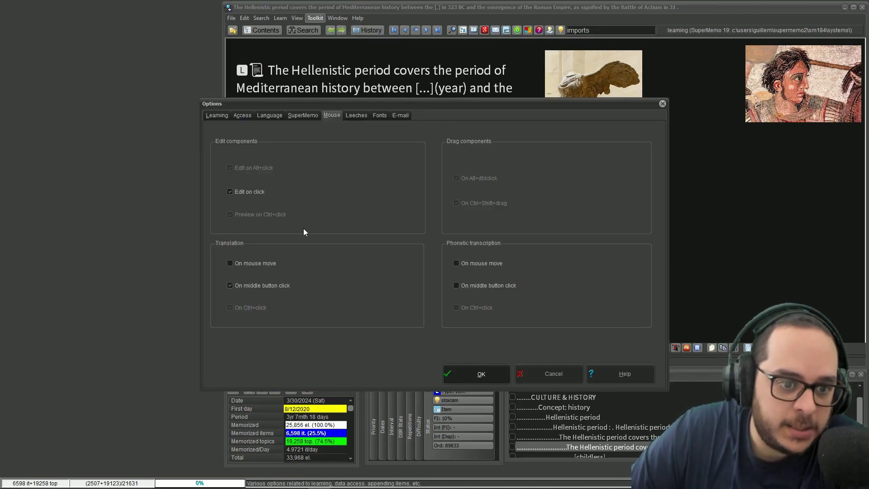
{"action": "left_click", "coordinate": [263, 263]}
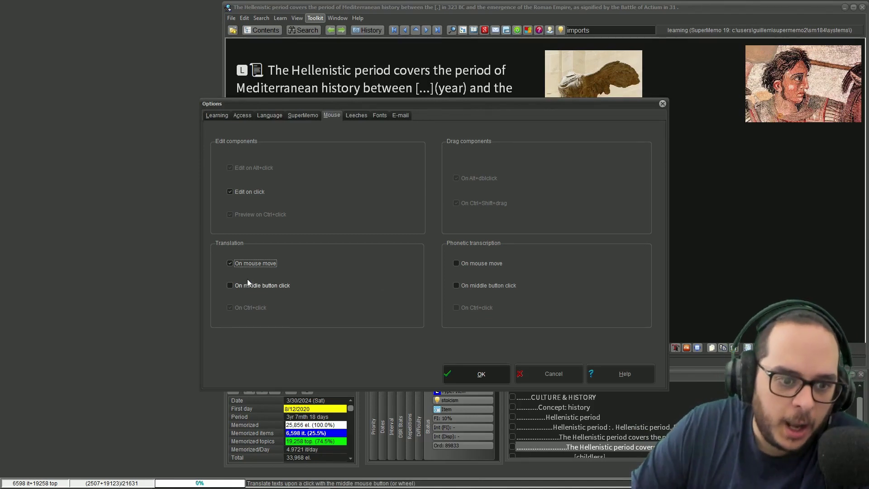
{"action": "left_click", "coordinate": [476, 373]}
{"action": "mouse_move", "coordinate": [287, 88]}
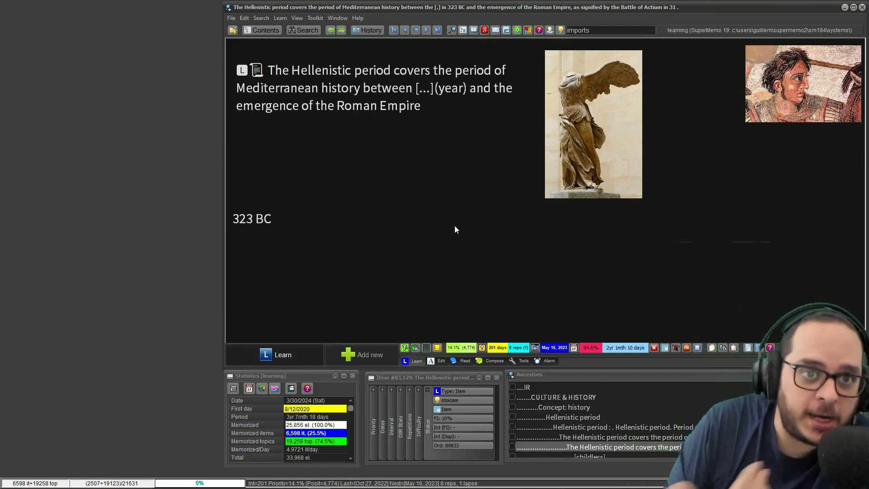
Step: Open the Hint translation registry via Search > Other registries
{"action": "key", "text": "ctrl+v"}
{"action": "left_click", "coordinate": [262, 18]}
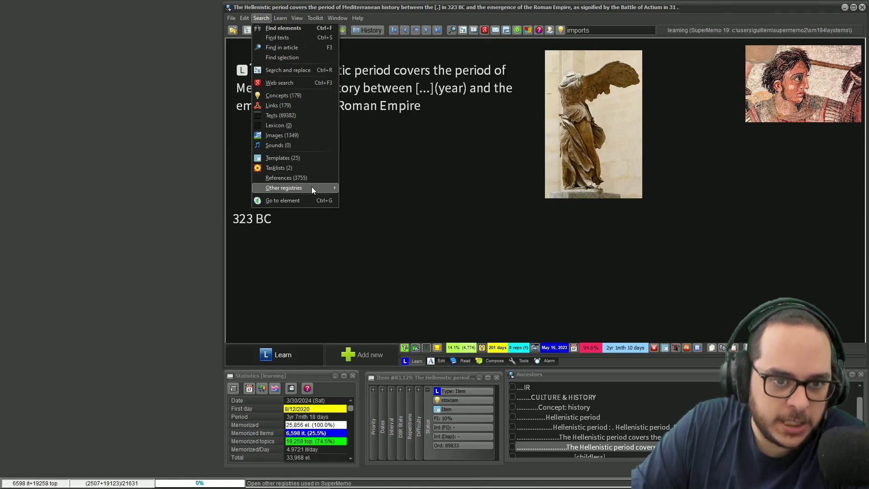
{"action": "mouse_move", "coordinate": [311, 187]}
{"action": "left_click", "coordinate": [377, 200]}
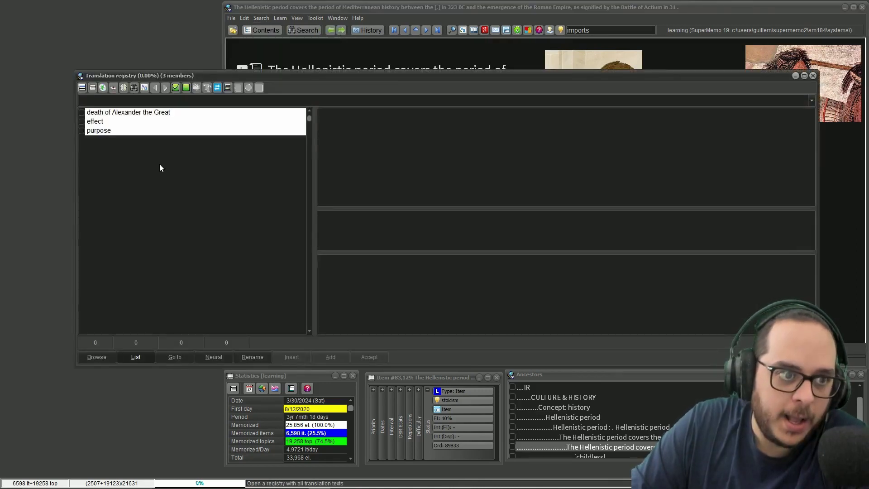
Step: Preview the 'death of Alexander the Great', 'effect' and 'purpose' entries, reselecting the Alexander hint
{"action": "left_click", "coordinate": [93, 131]}
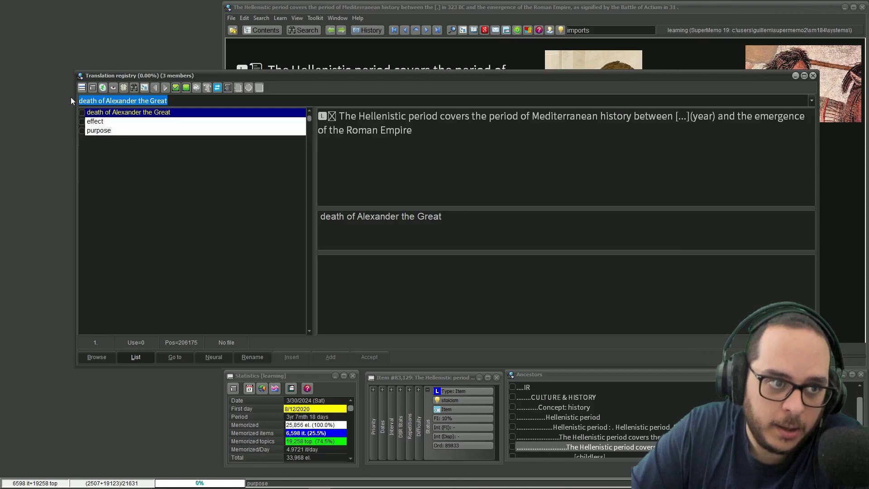
{"action": "left_click", "coordinate": [101, 124]}
{"action": "left_click", "coordinate": [101, 130]}
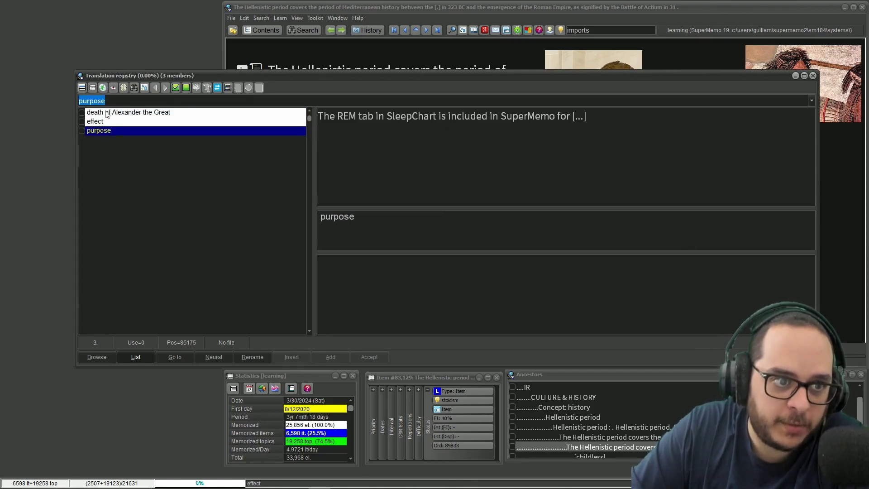
{"action": "left_click", "coordinate": [107, 113]}
{"action": "left_click", "coordinate": [136, 357]}
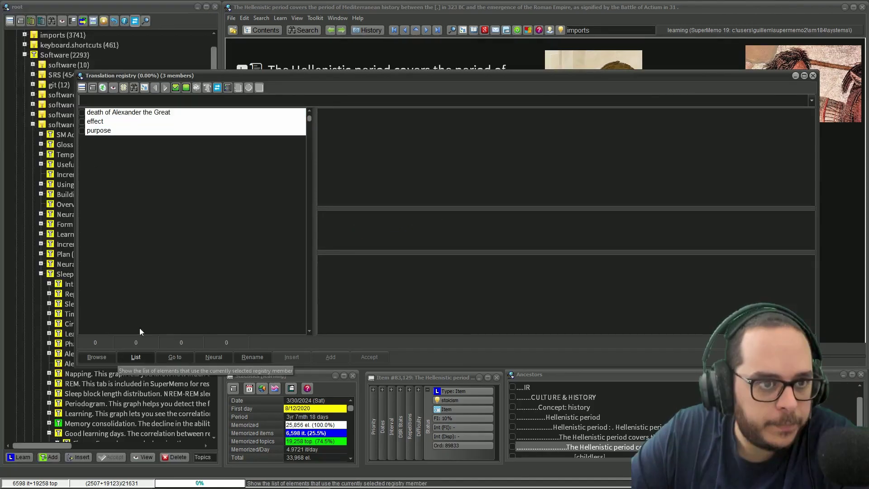
Step: Browse the three elements using translation hints, check the browser's operation menus, then close it
{"action": "left_click", "coordinate": [229, 88]}
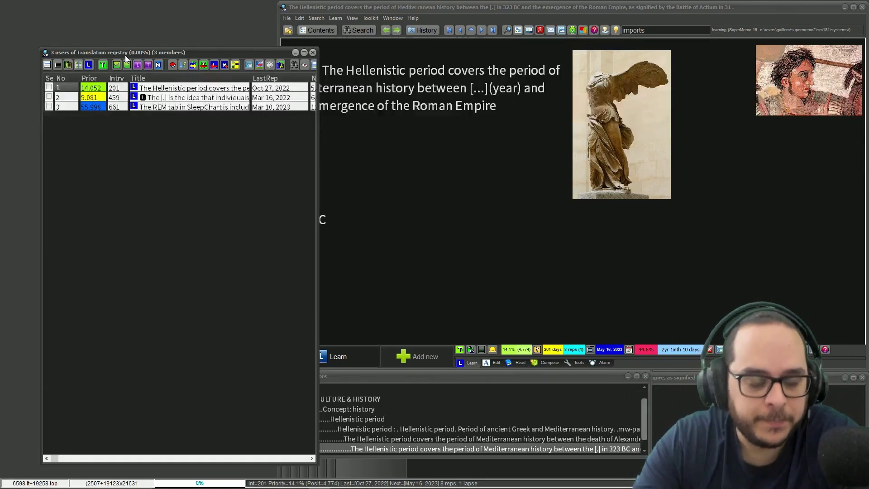
{"action": "left_click", "coordinate": [57, 67]}
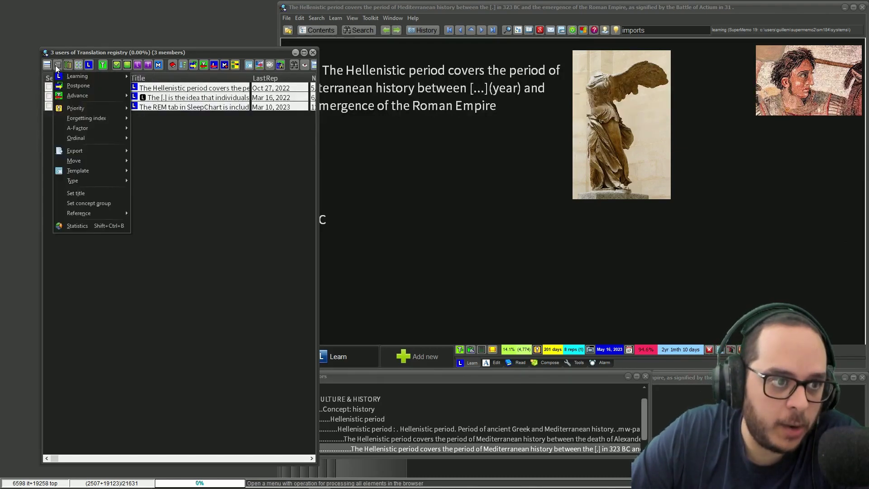
{"action": "left_click", "coordinate": [49, 66]}
{"action": "left_click", "coordinate": [49, 67]}
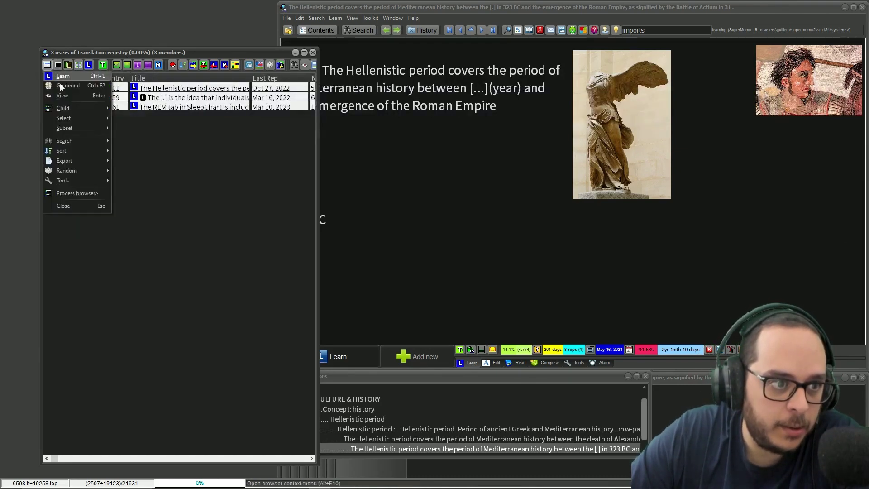
{"action": "left_click", "coordinate": [75, 204]}
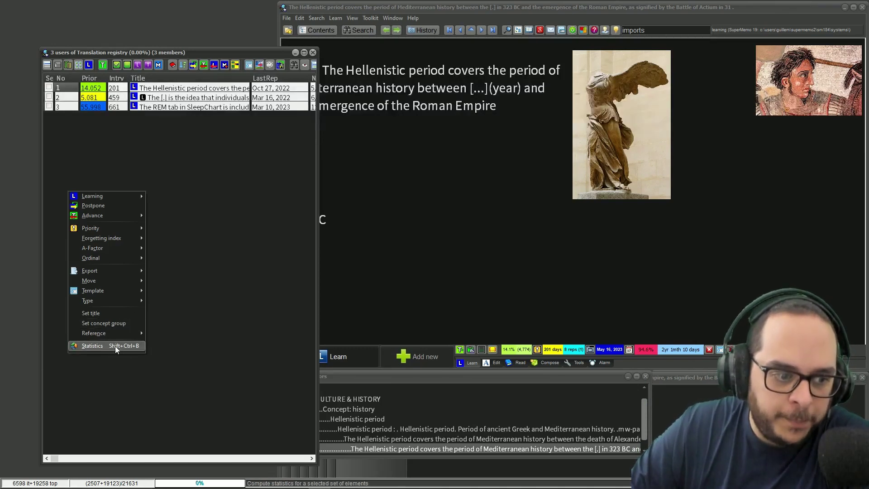
{"action": "left_click", "coordinate": [227, 217]}
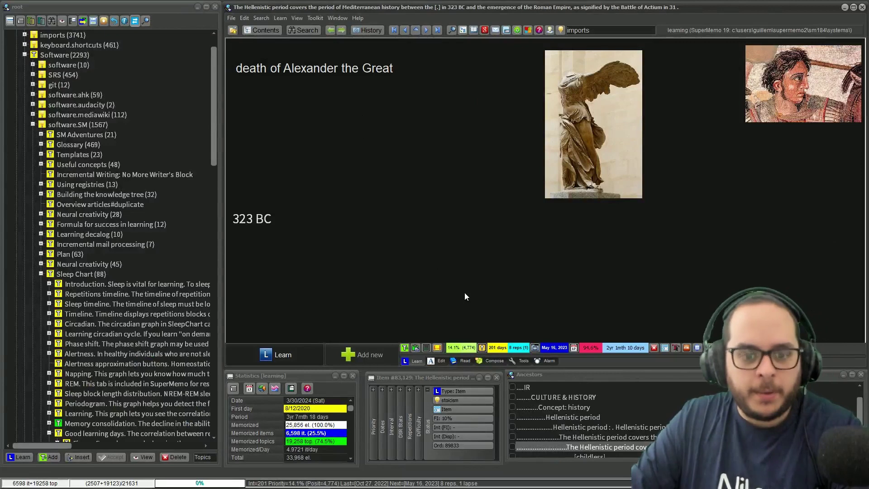
{"action": "left_click", "coordinate": [464, 88]}
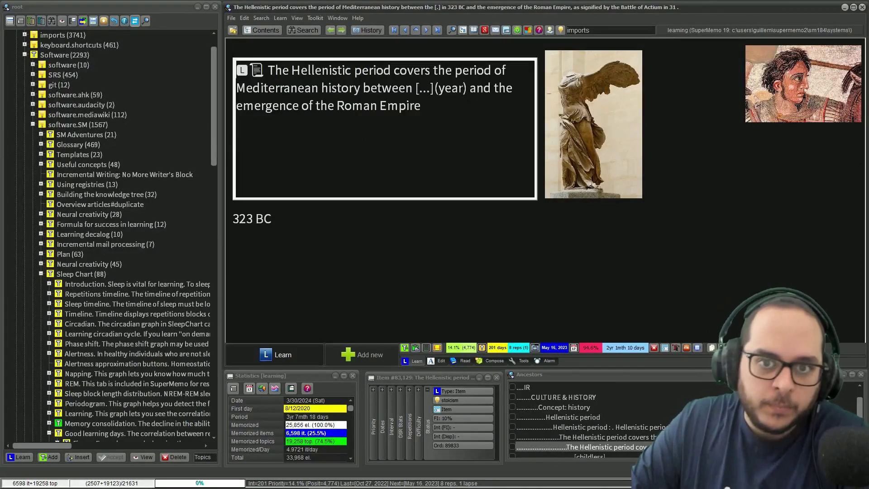
{"action": "double_click", "coordinate": [462, 88]}
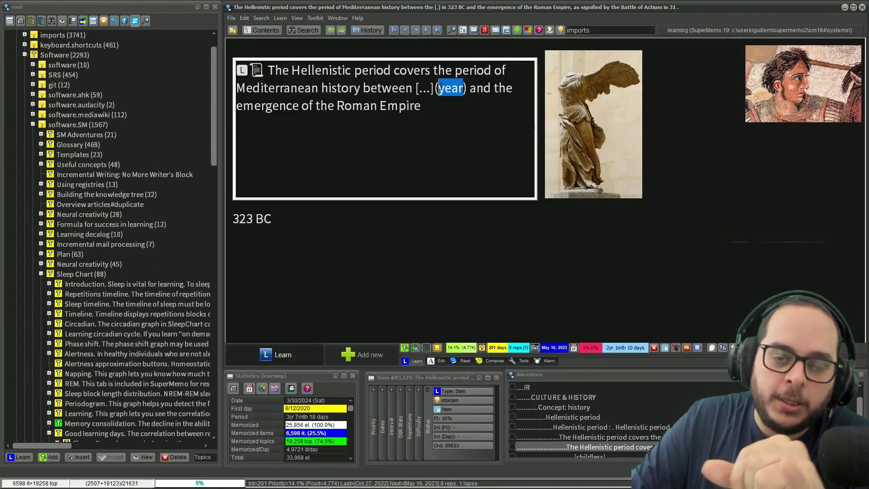
{"action": "key", "text": "shift+Right"}
{"action": "key", "text": "shift+Right"}
{"action": "key", "text": "shift+Right"}
{"action": "key", "text": "shift+Right"}
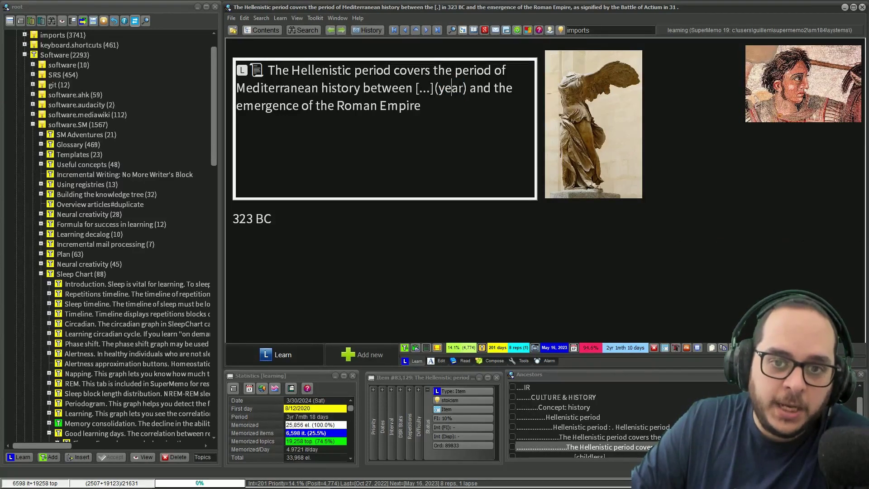
{"action": "key", "text": "Right"}
{"action": "key", "text": "Right"}
{"action": "key", "text": "shift+Left"}
{"action": "key", "text": "shift+Left"}
{"action": "key", "text": "shift+Left"}
{"action": "key", "text": "shift+Left"}
{"action": "key", "text": "shift+Right"}
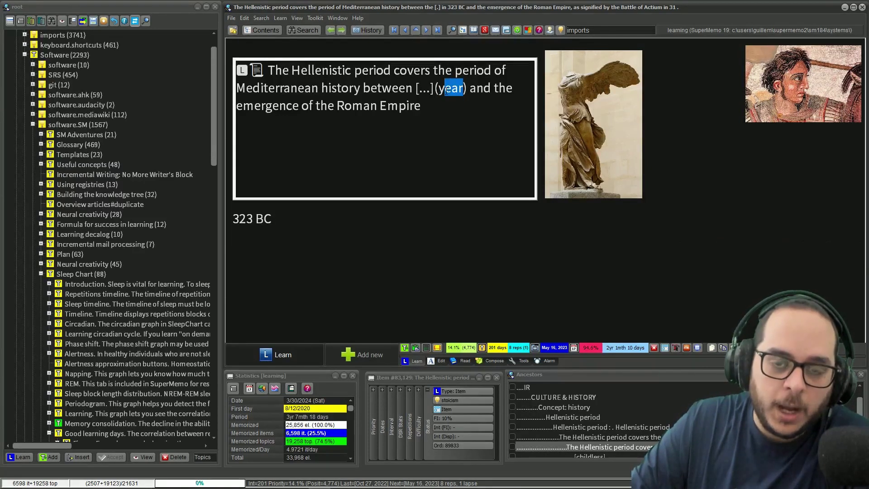
{"action": "key", "text": "Left"}
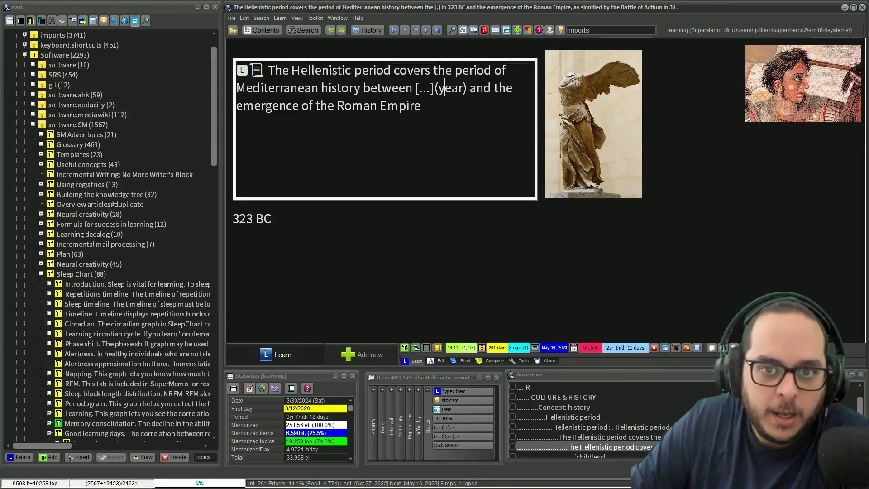
{"action": "left_click_drag", "start_coordinate": [463, 87], "coordinate": [433, 87]}
{"action": "left_click", "coordinate": [433, 87]}
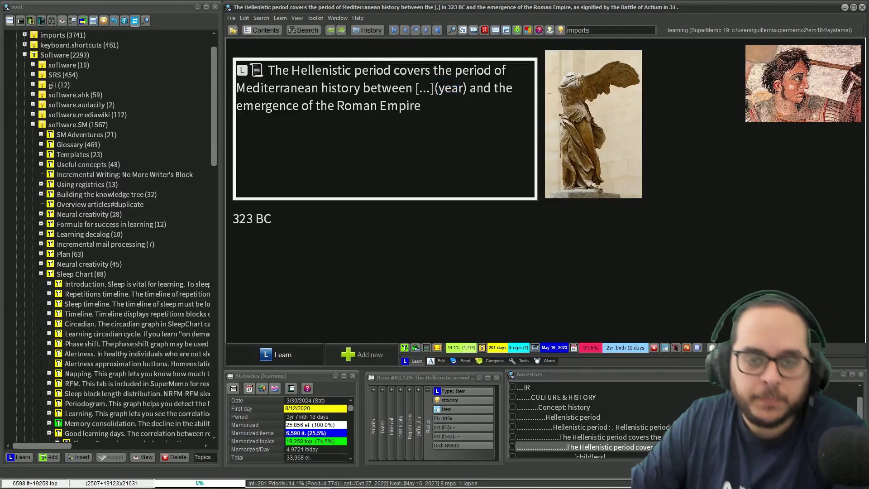
{"action": "key", "text": "Escape"}
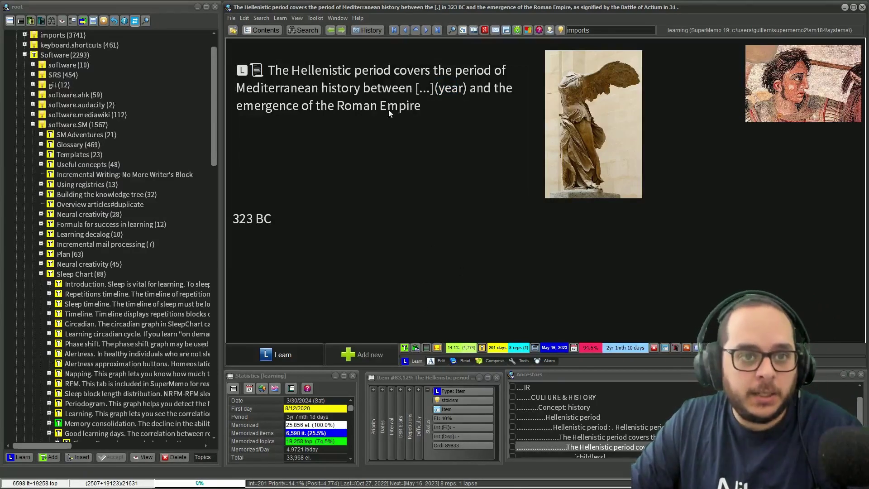
{"action": "left_click", "coordinate": [359, 70]}
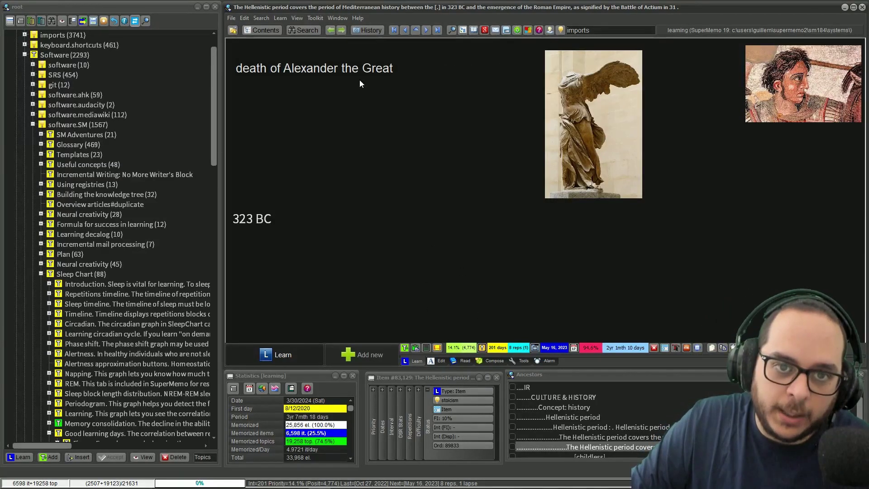
{"action": "left_click", "coordinate": [360, 84]}
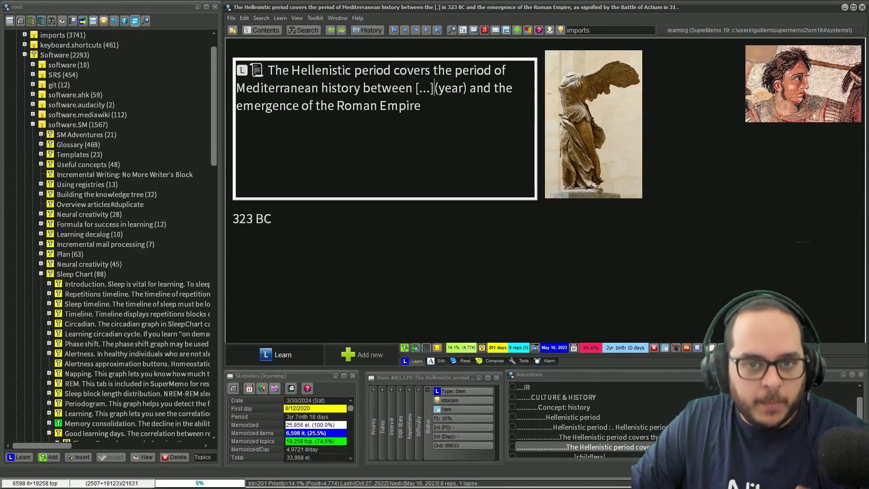
{"action": "left_click_drag", "start_coordinate": [463, 88], "coordinate": [438, 88]}
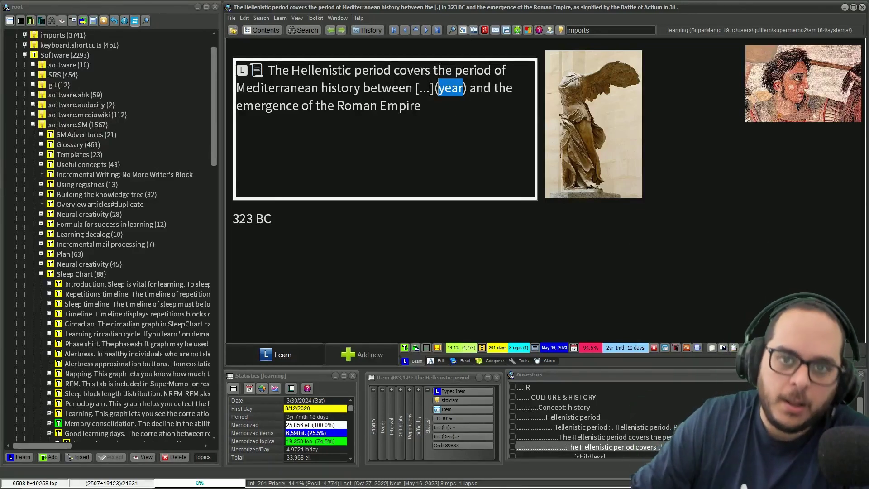
{"action": "left_click", "coordinate": [449, 228]}
{"action": "left_click", "coordinate": [369, 91]}
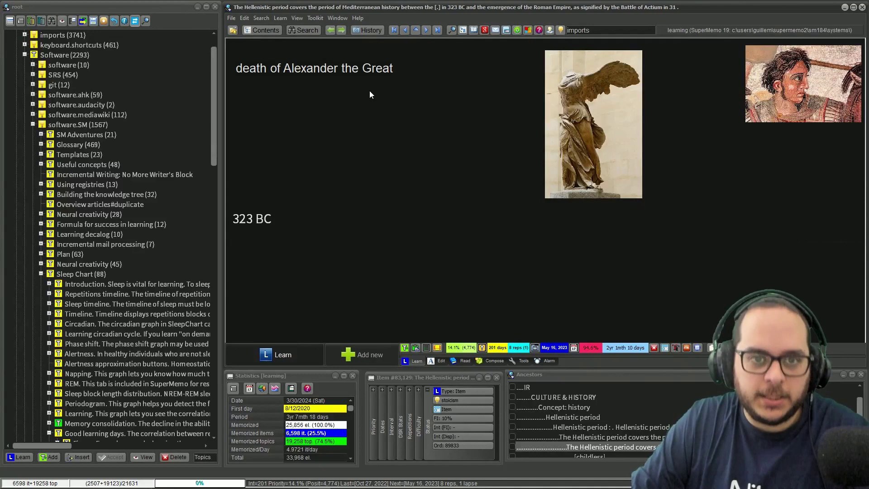